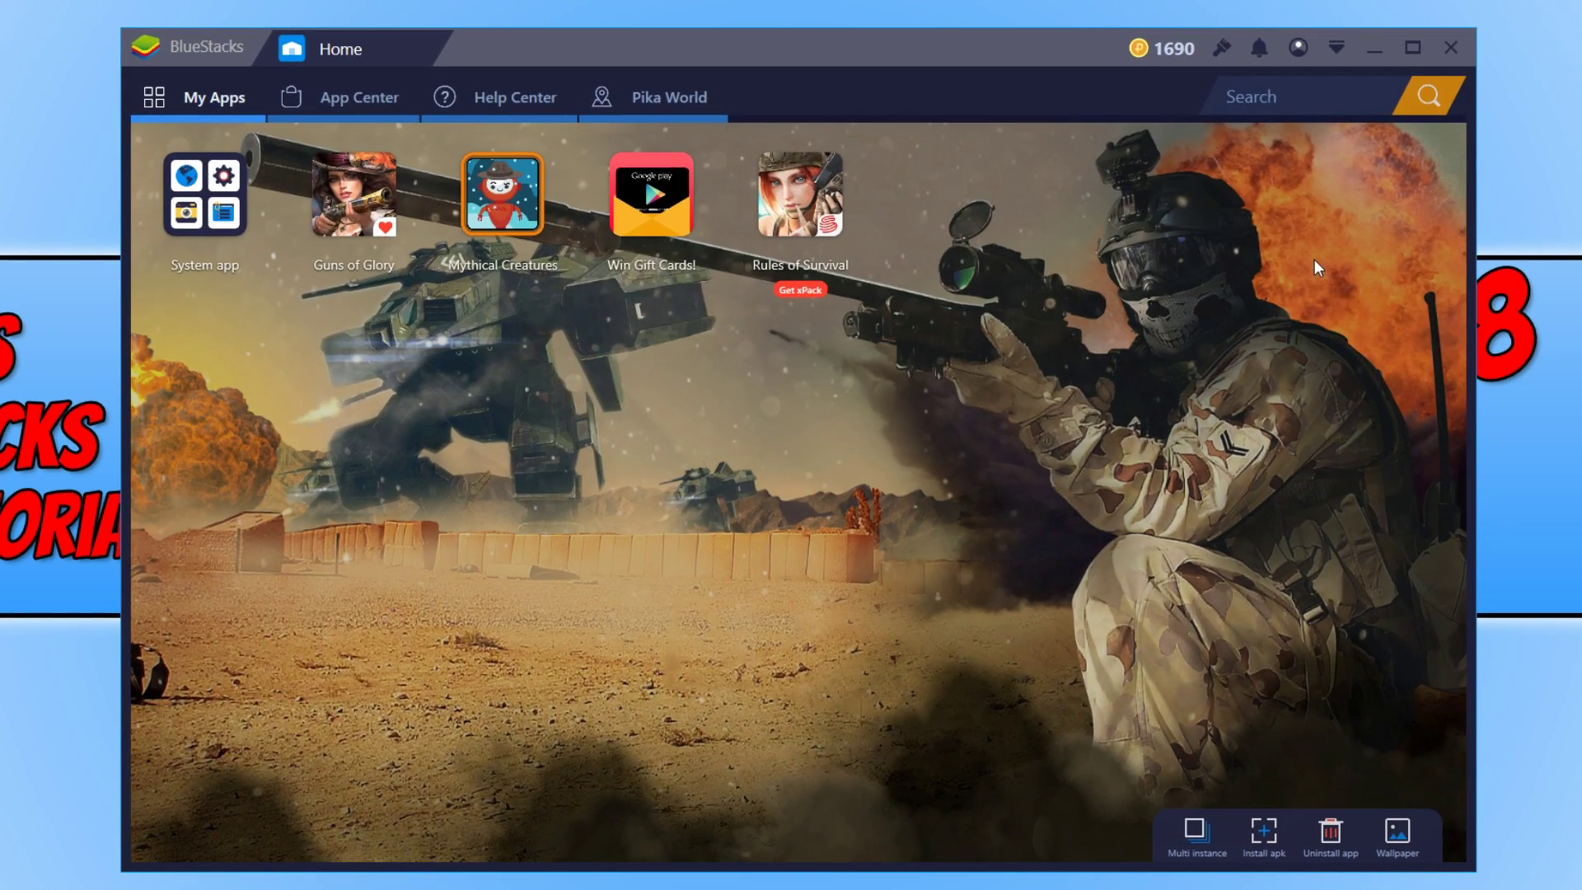
- Open the BlueStacks settings and set the display aspect ratio to 1280 x 720
left_click(1338, 47)
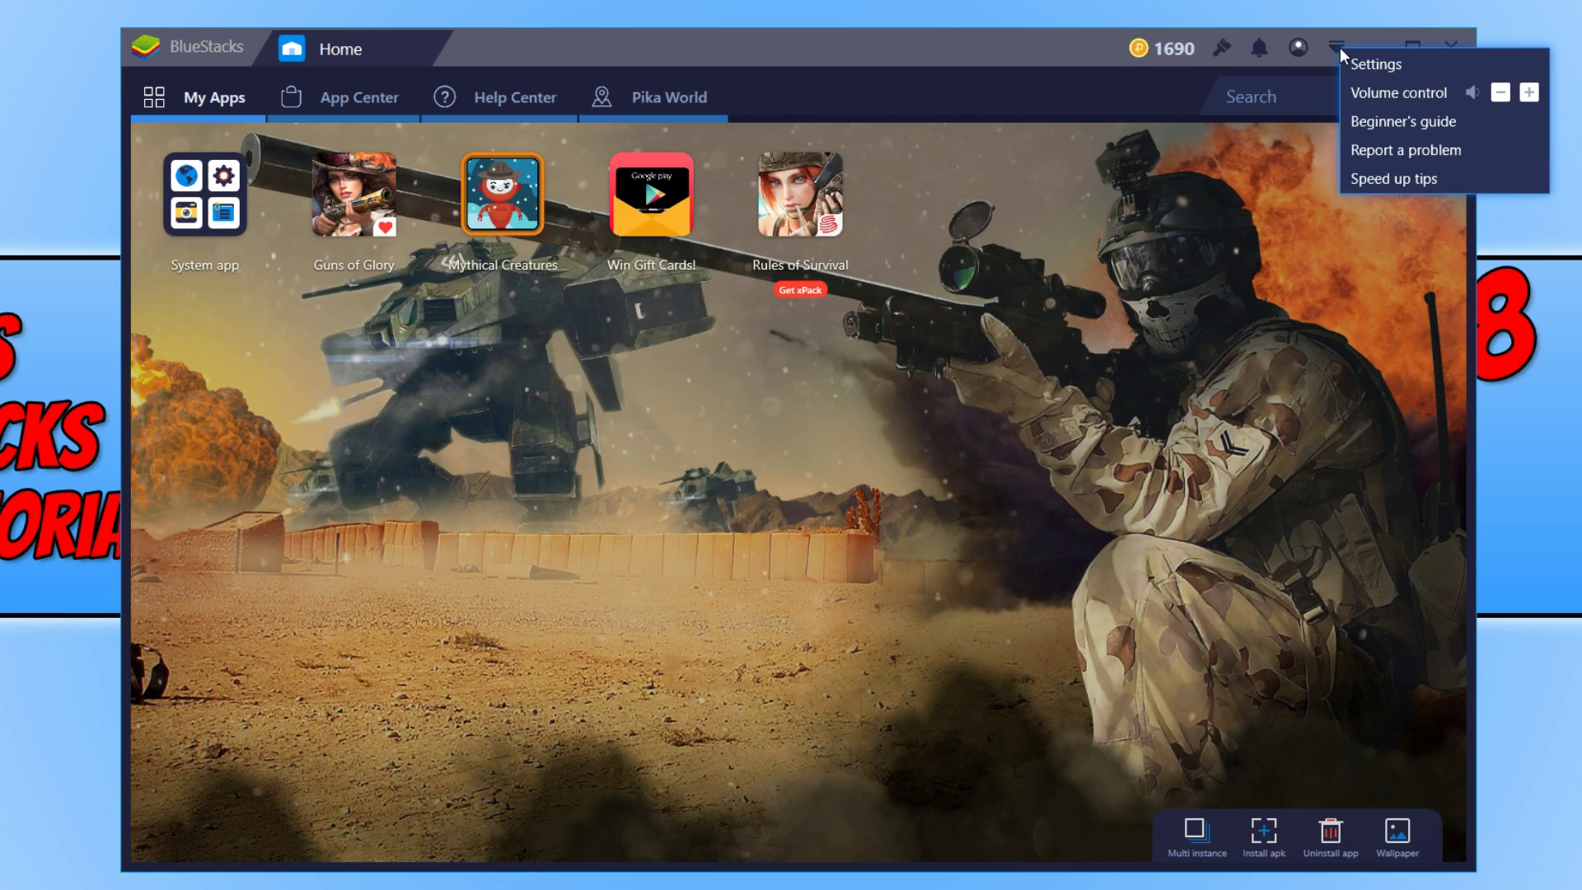
left_click(1431, 63)
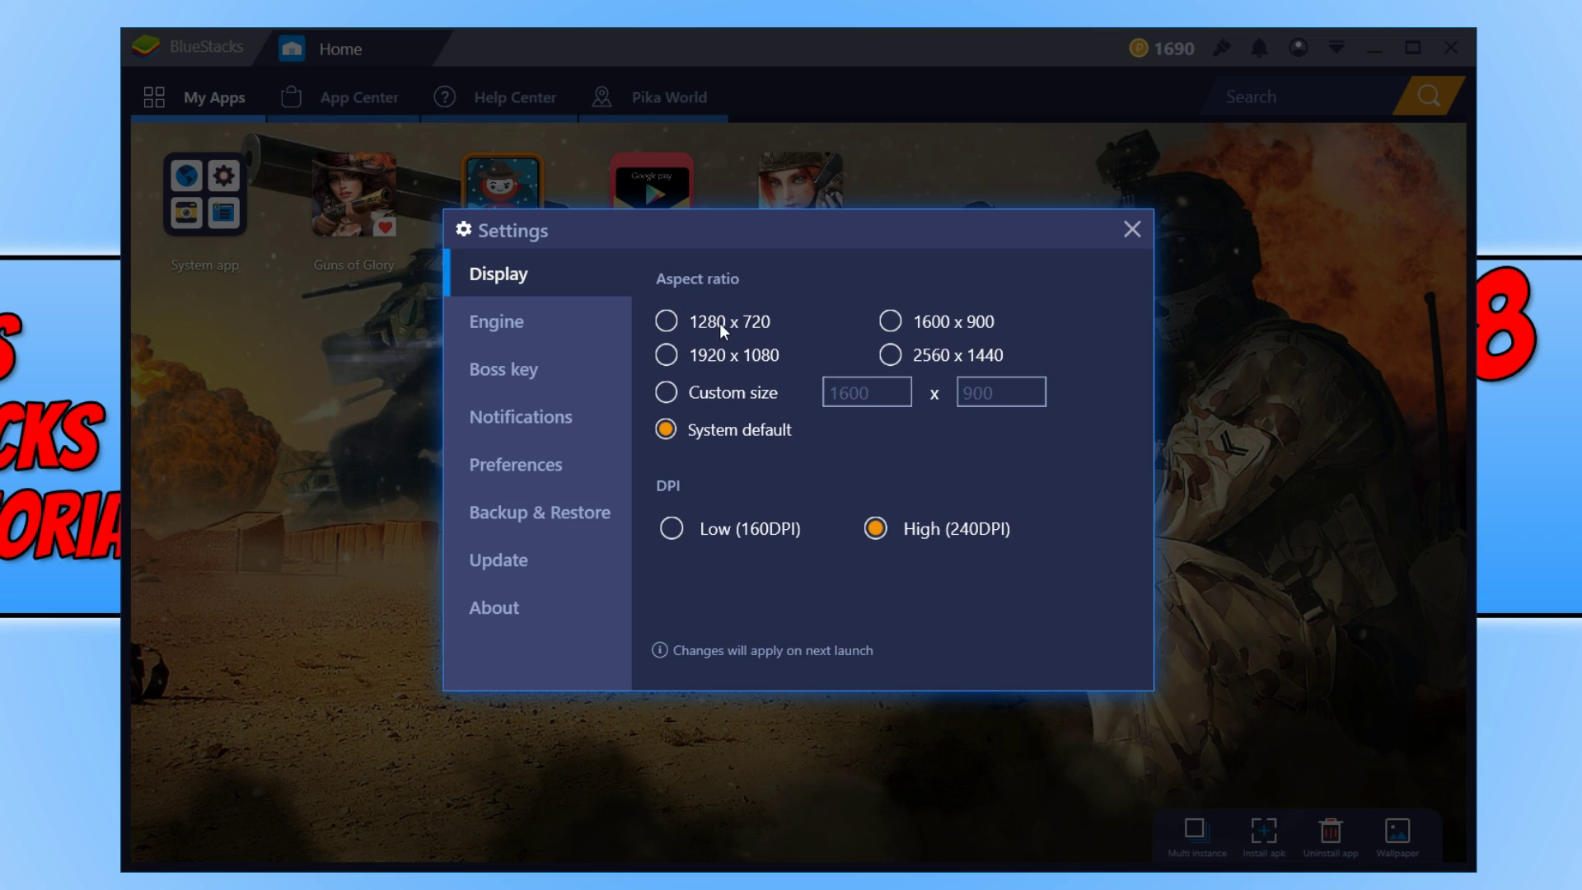
left_click(741, 324)
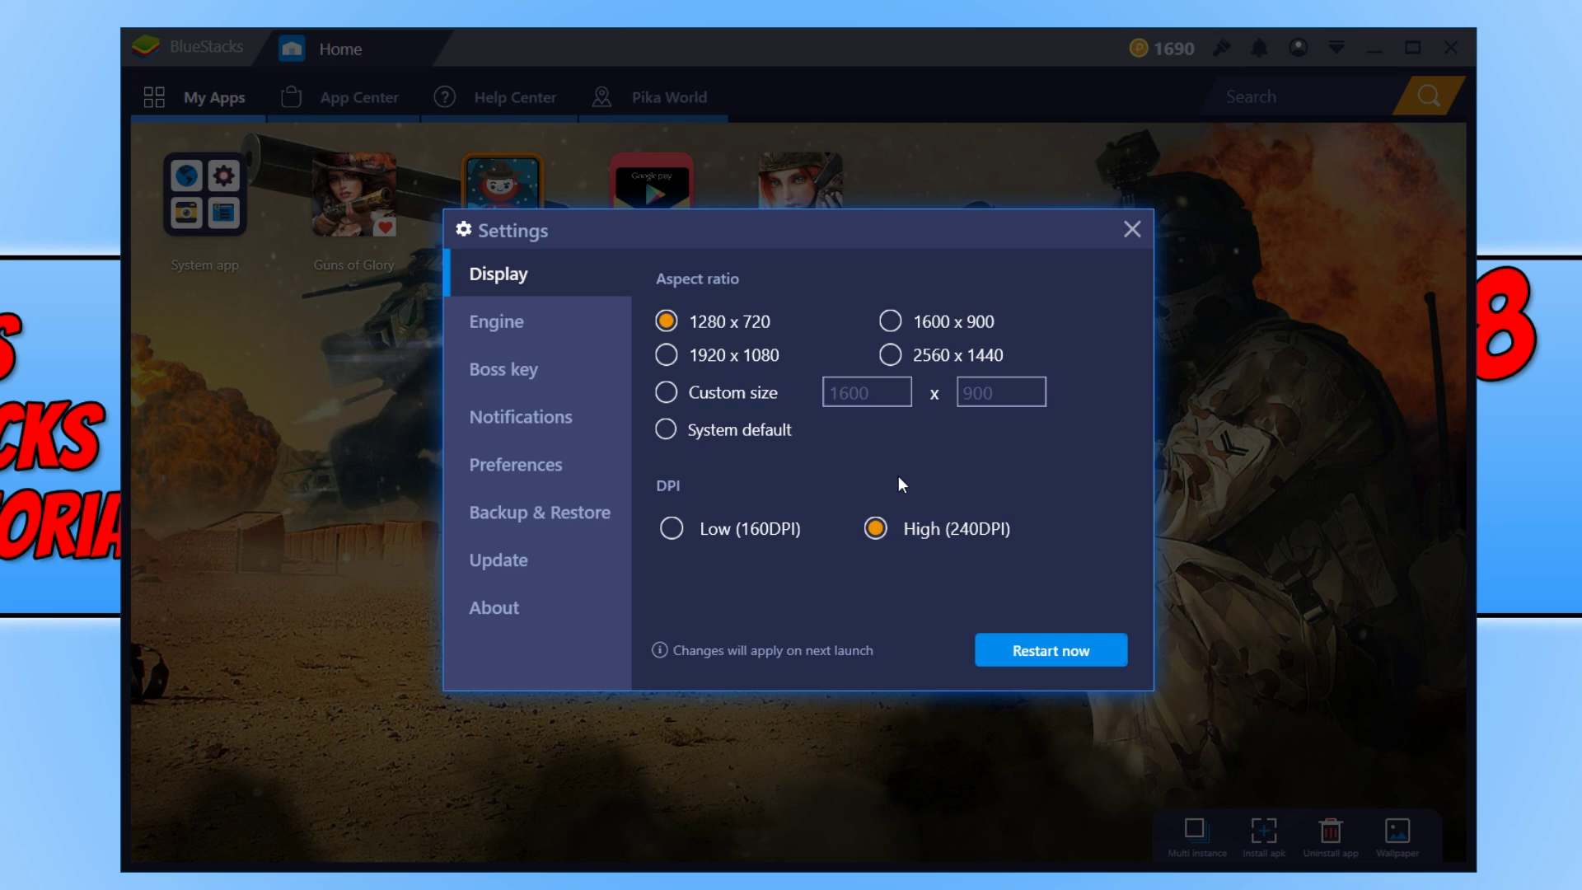
- Set a custom display size of 1024 x 576 and choose Low (160DPI)
left_click(735, 394)
double_click(850, 392)
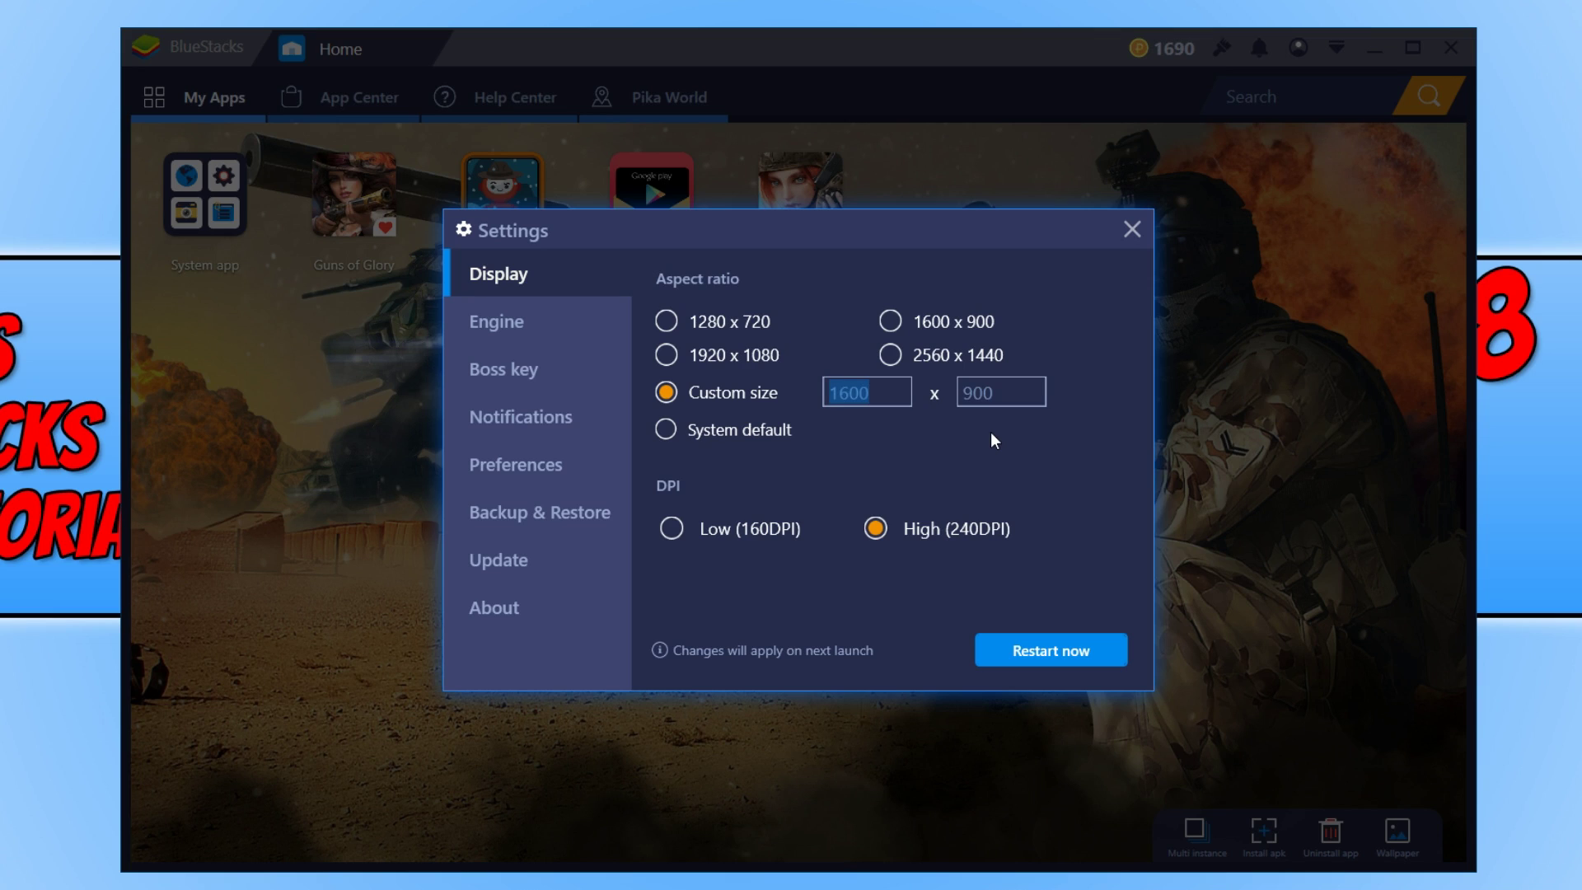
type("1024")
double_click(1006, 396)
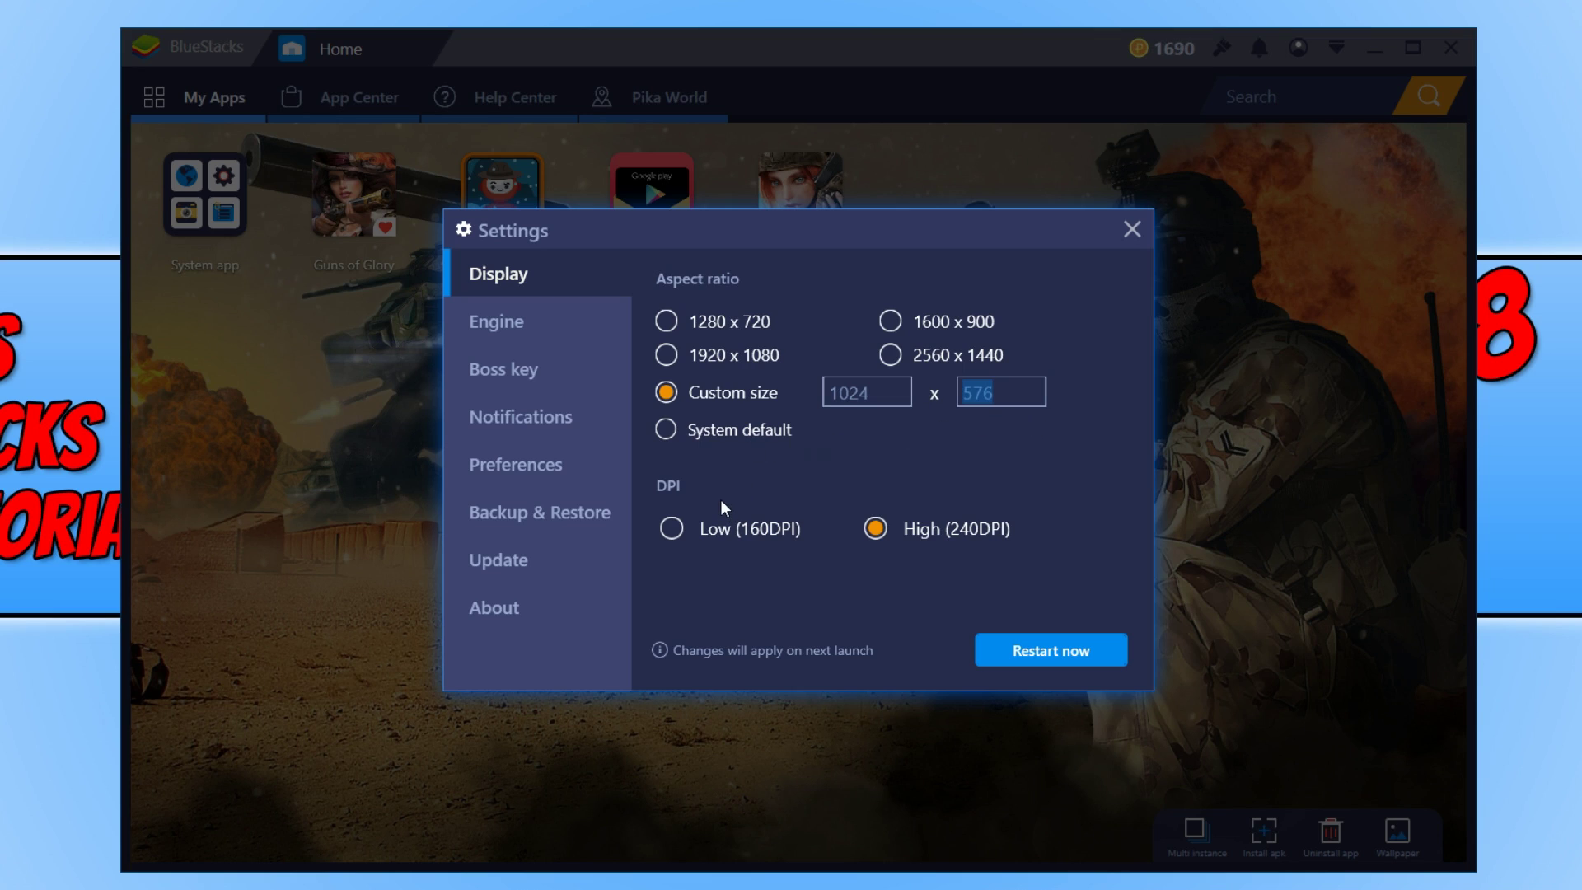
left_click(674, 528)
- In the engine settings, allocate 8 CPU cores and 4096 MB of memory
left_click(563, 324)
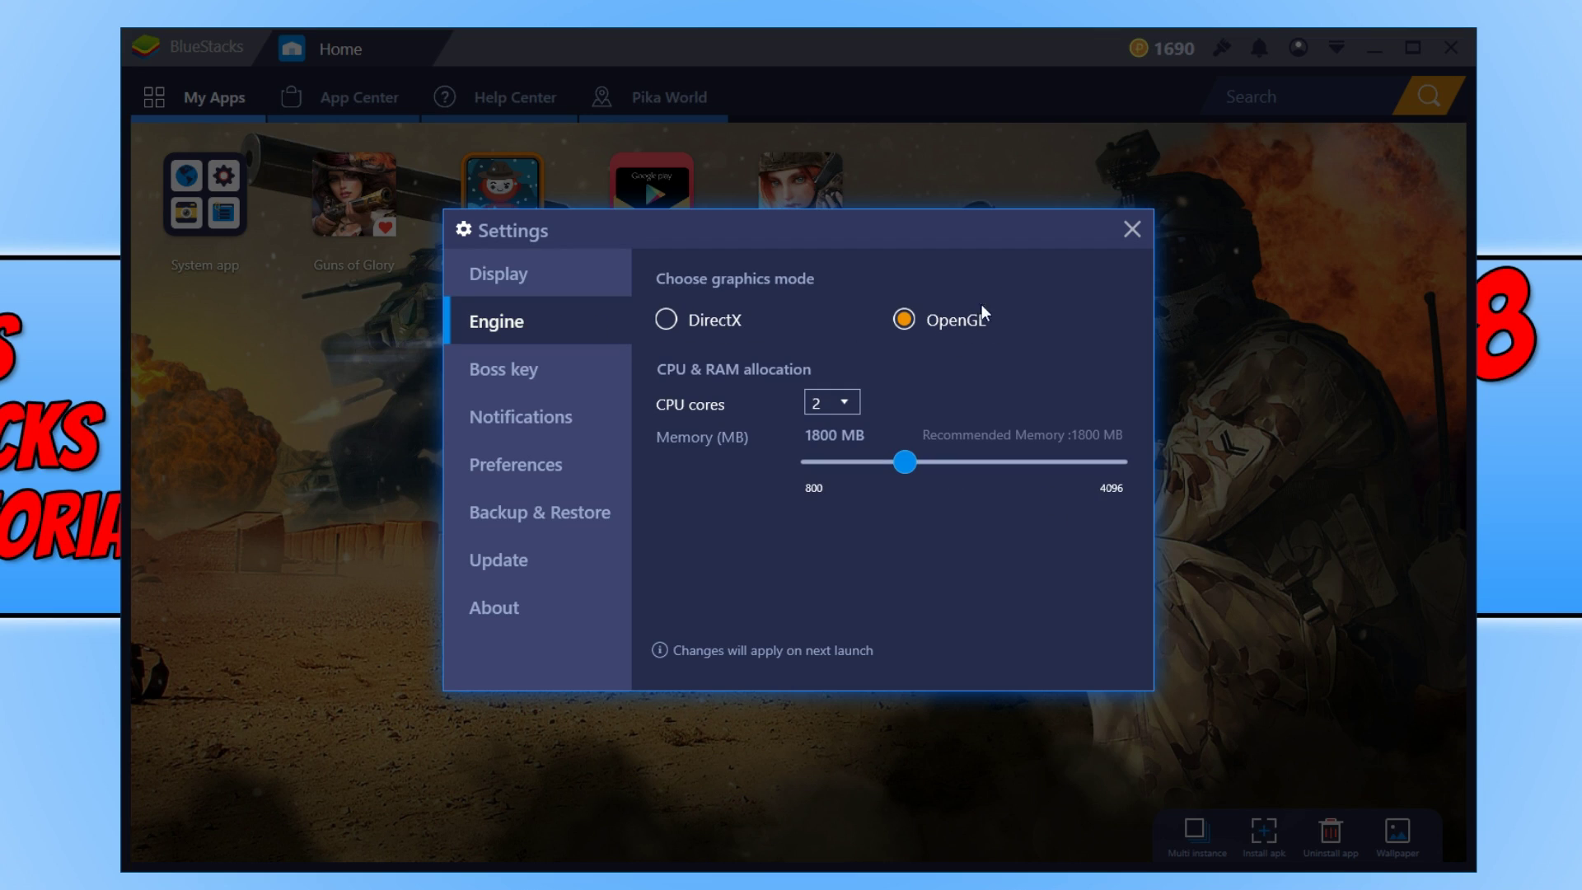
left_click(849, 399)
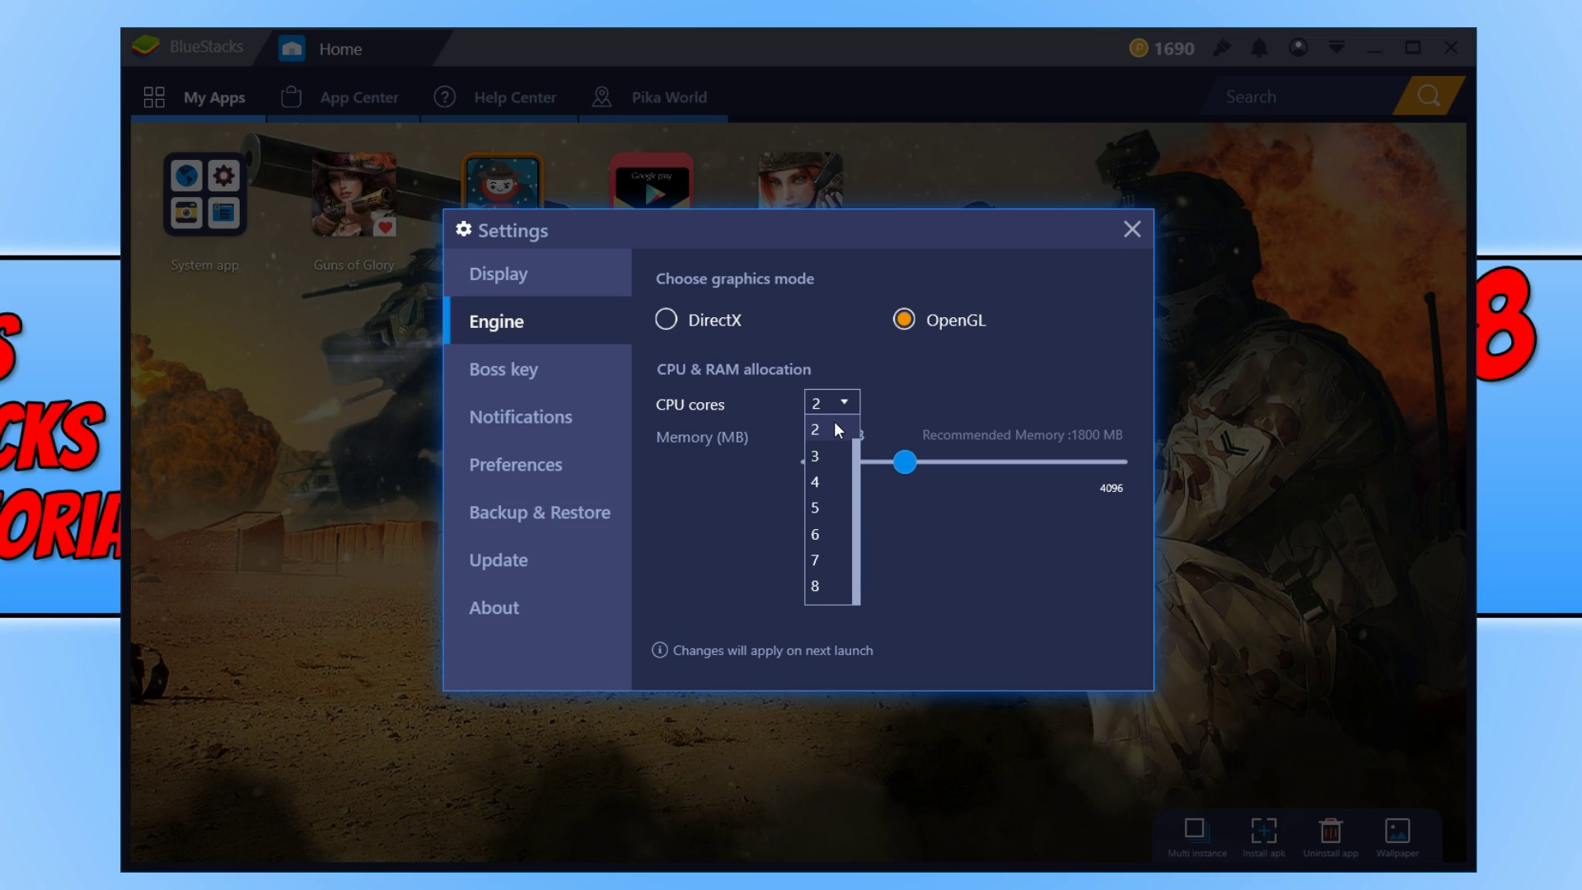
left_click(821, 586)
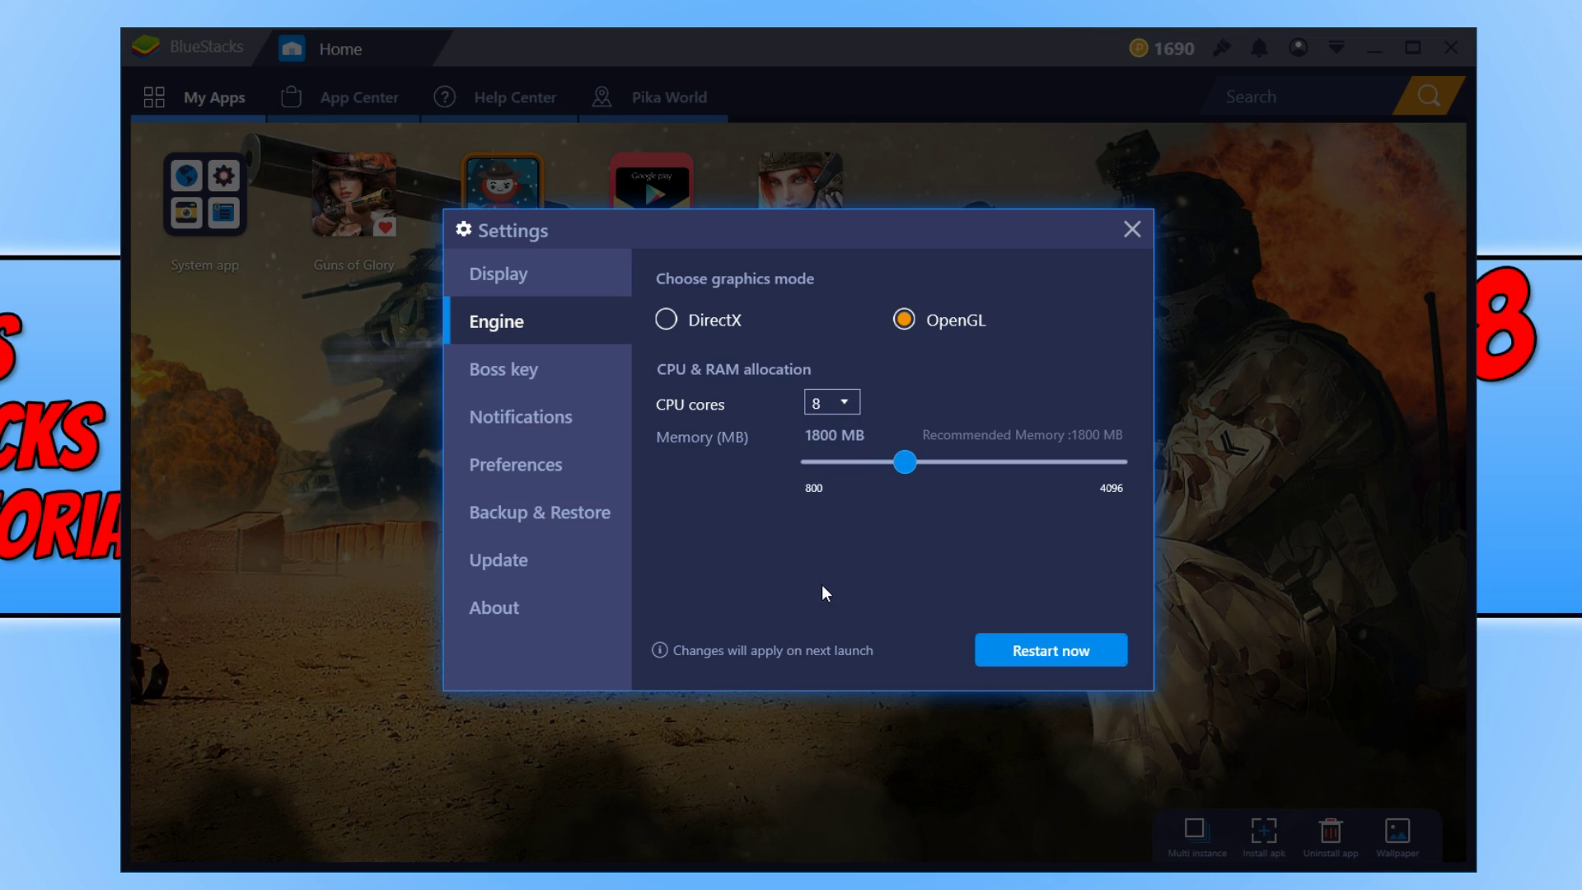
left_click_drag(904, 462, 1115, 451)
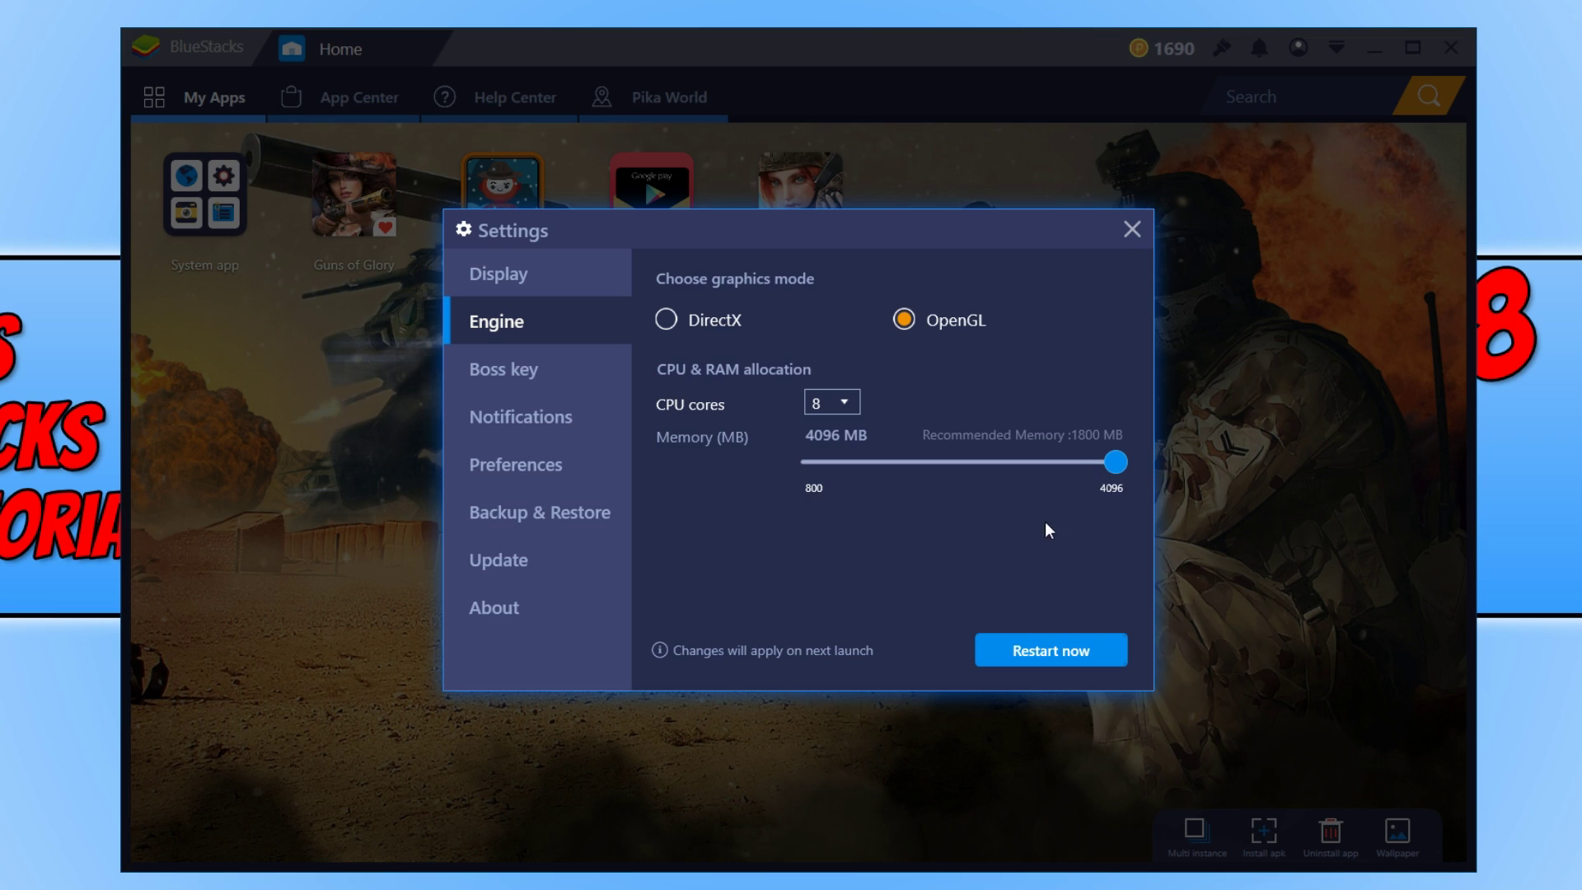
- Reselect 8 CPU cores and restart BlueStacks to apply the changed settings
left_click(849, 400)
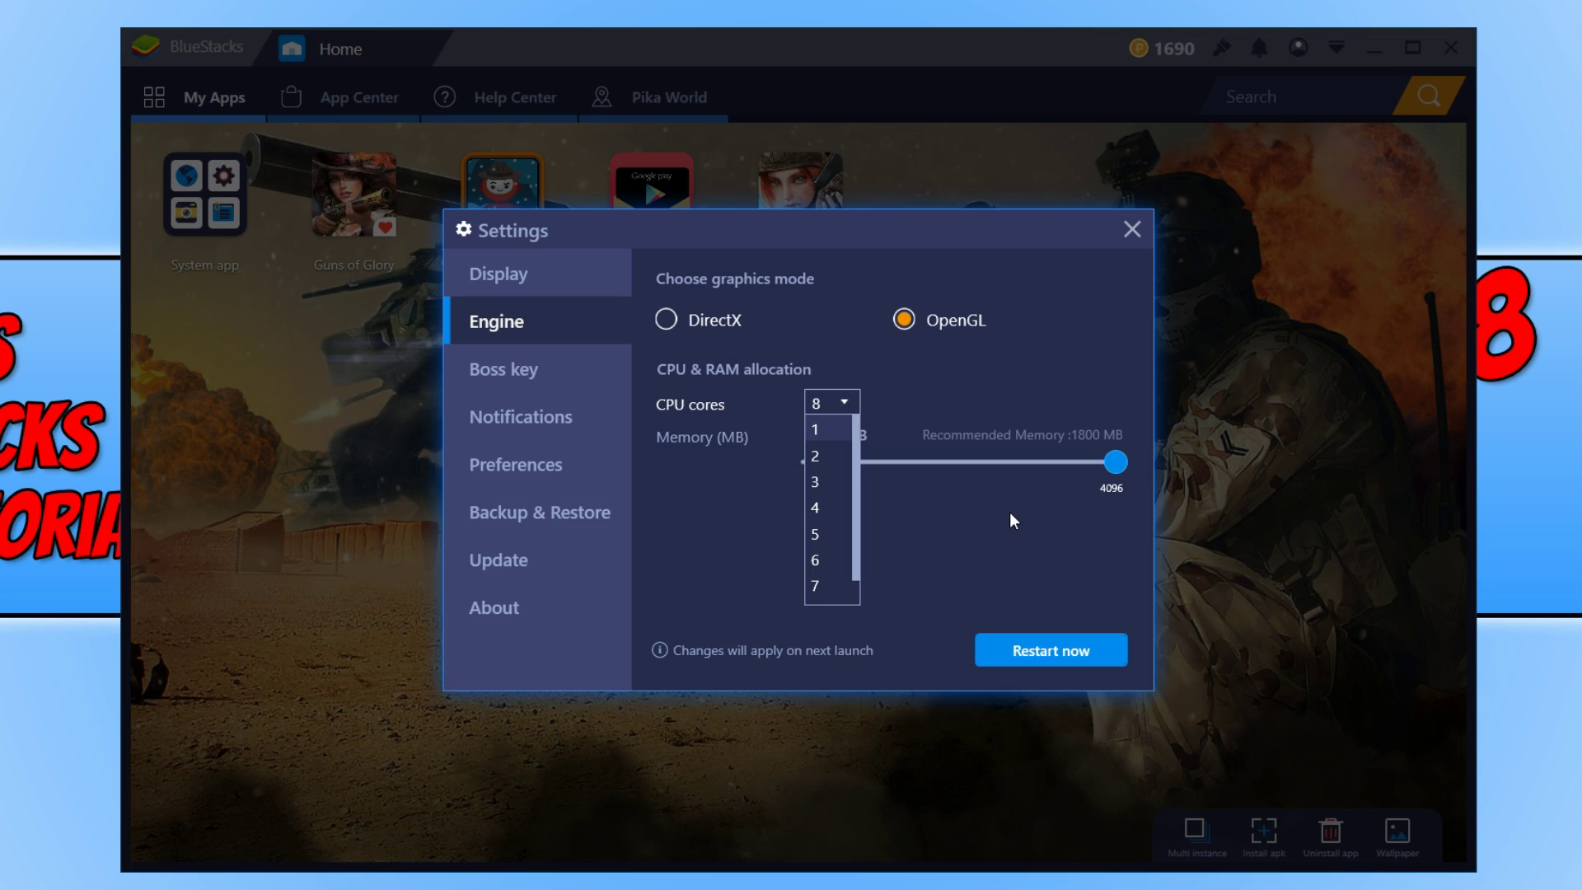
scroll(812, 525, "down", 1)
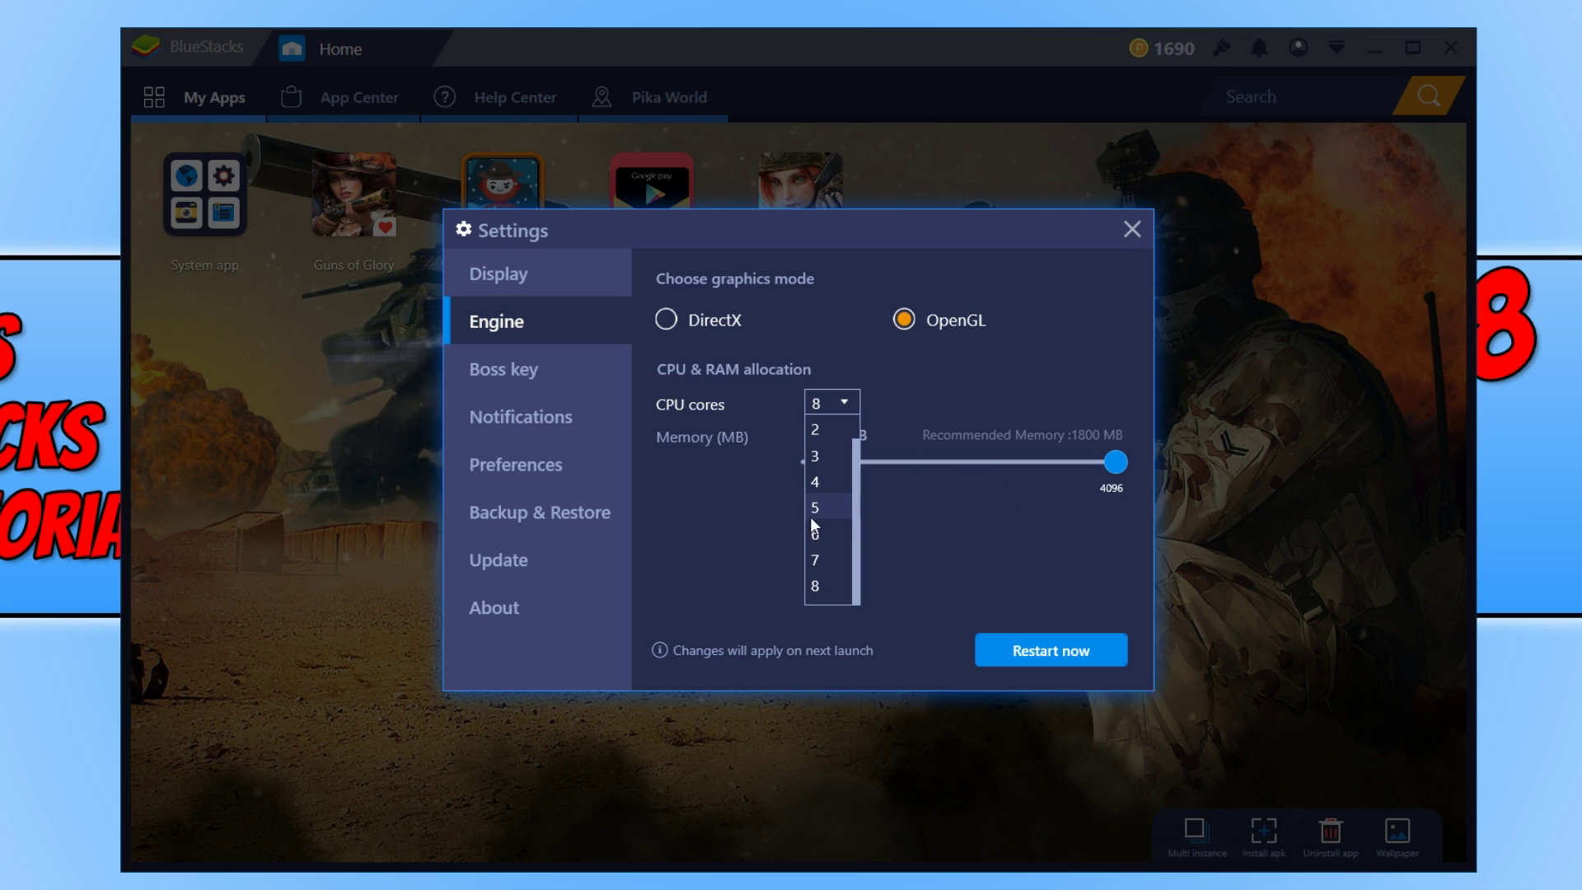
left_click(837, 586)
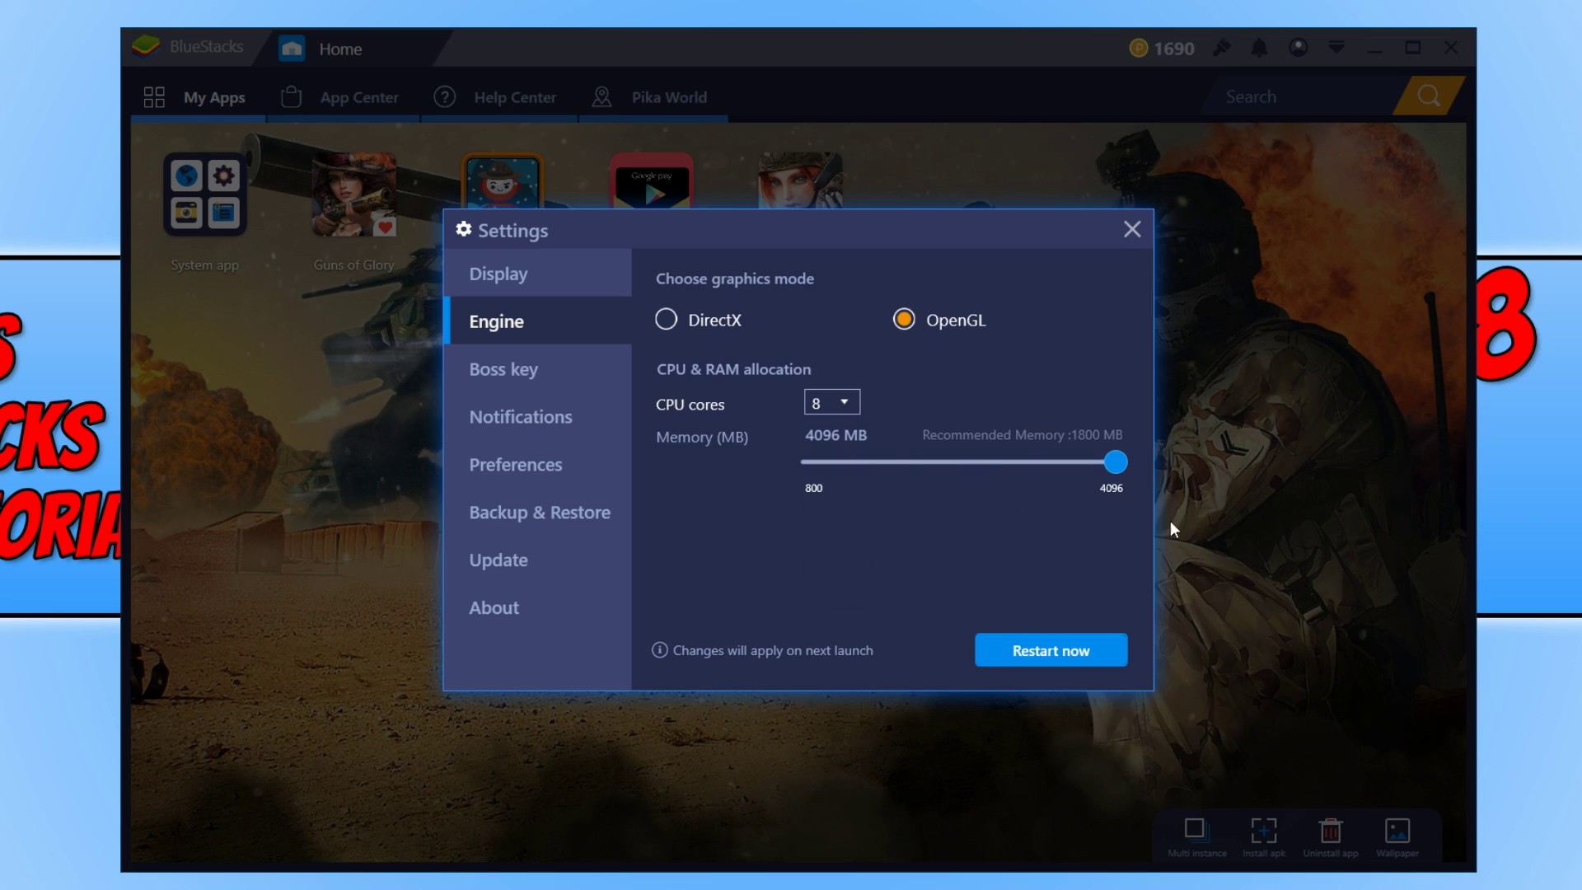
left_click(1081, 649)
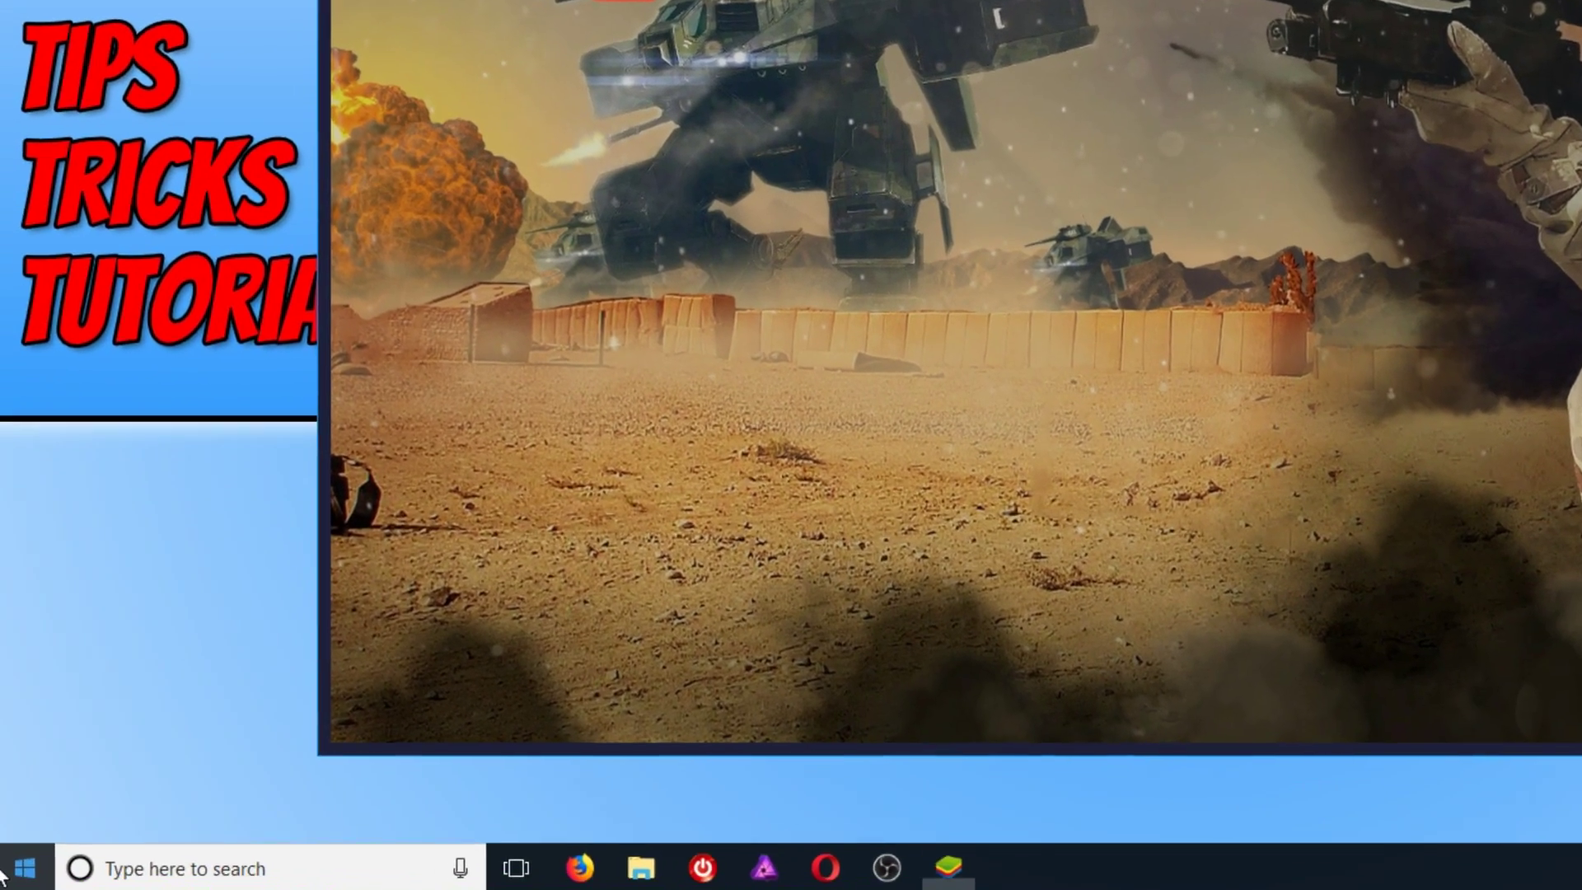
- Open the Windows Task Manager and expand it to the detailed process list
right_click(12, 865)
left_click(142, 579)
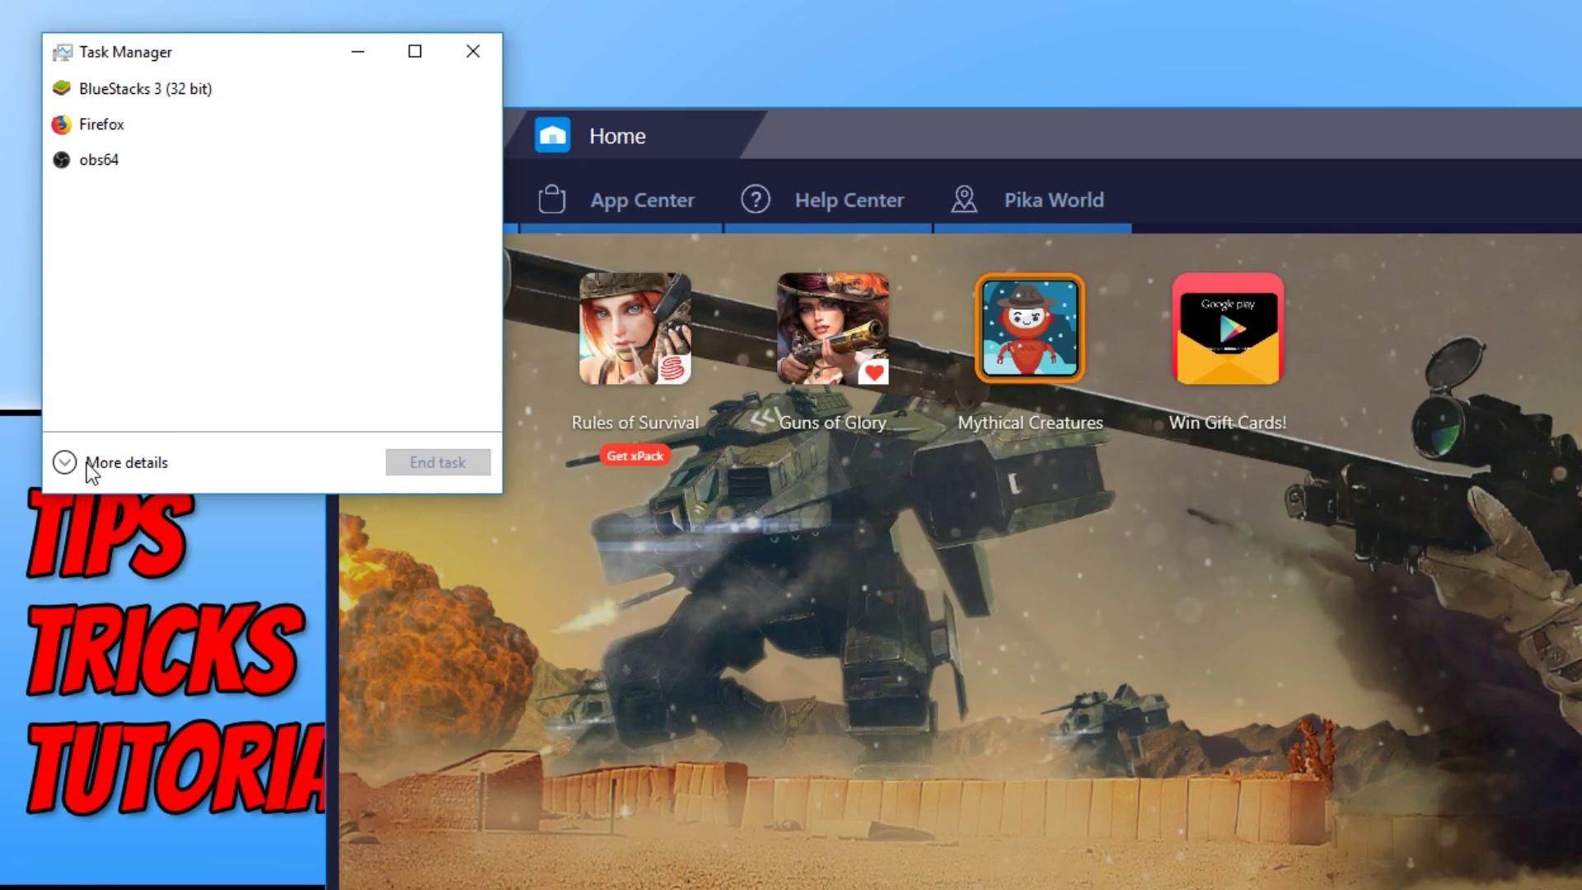
left_click(153, 463)
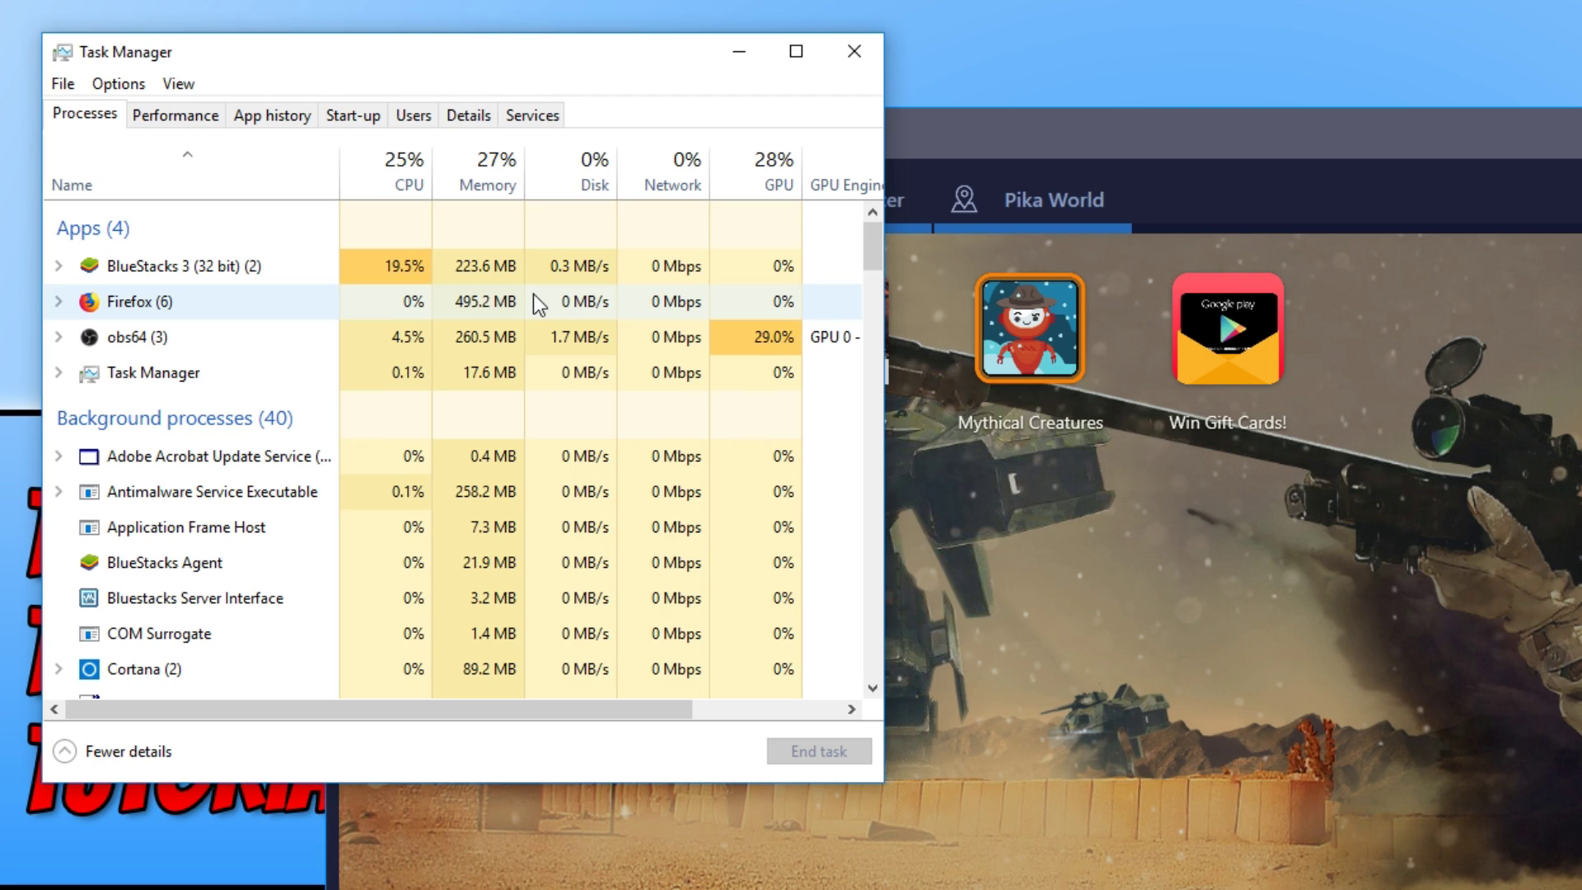
right_click(234, 292)
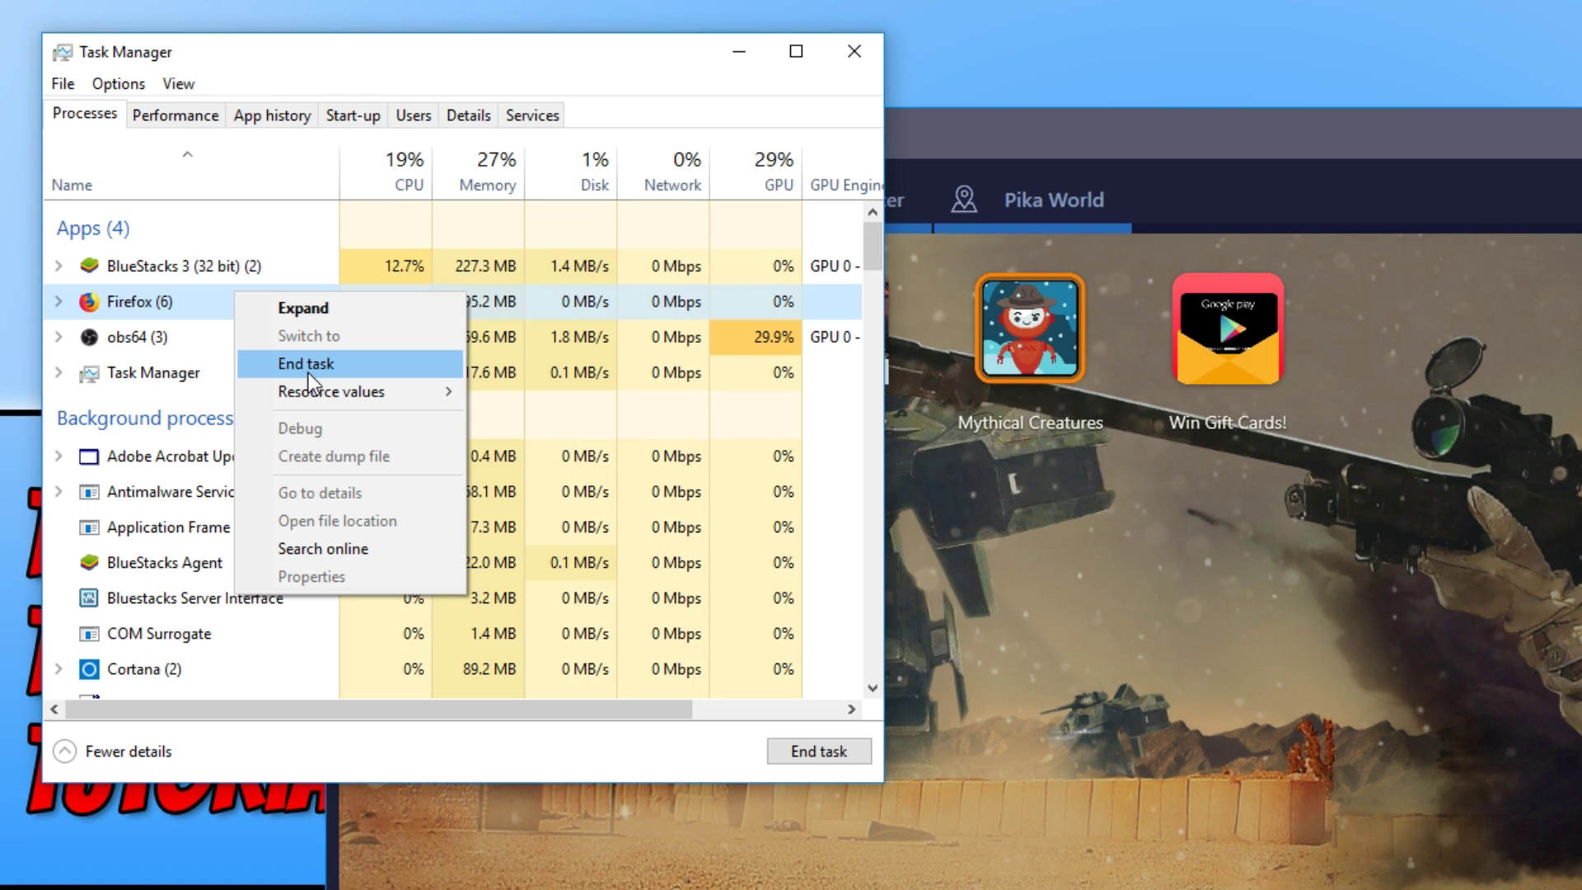
left_click(534, 42)
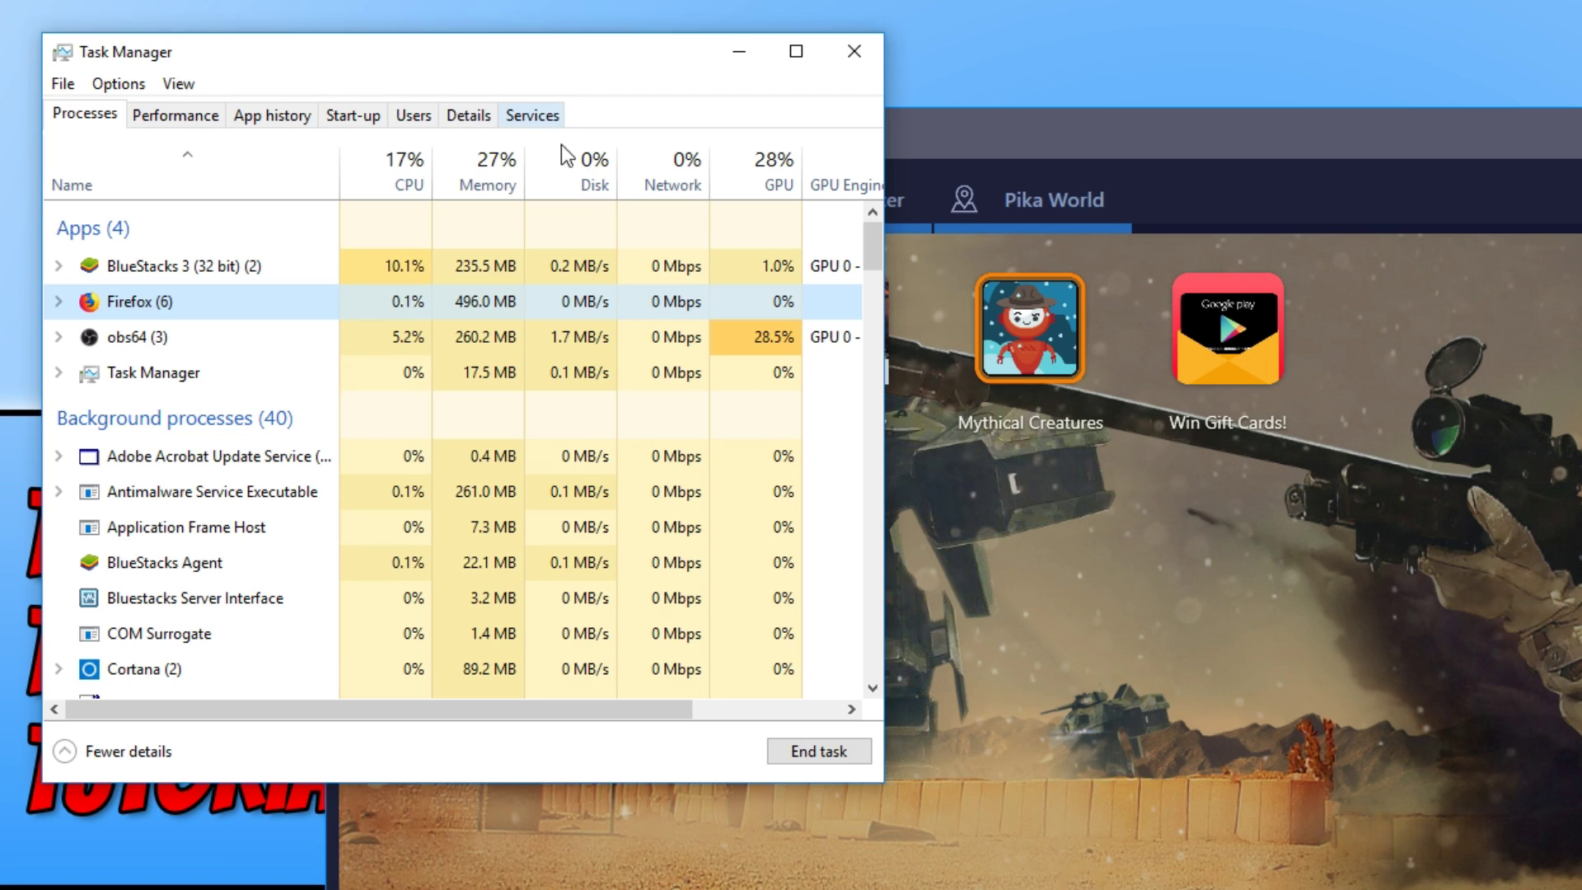
left_click(344, 339)
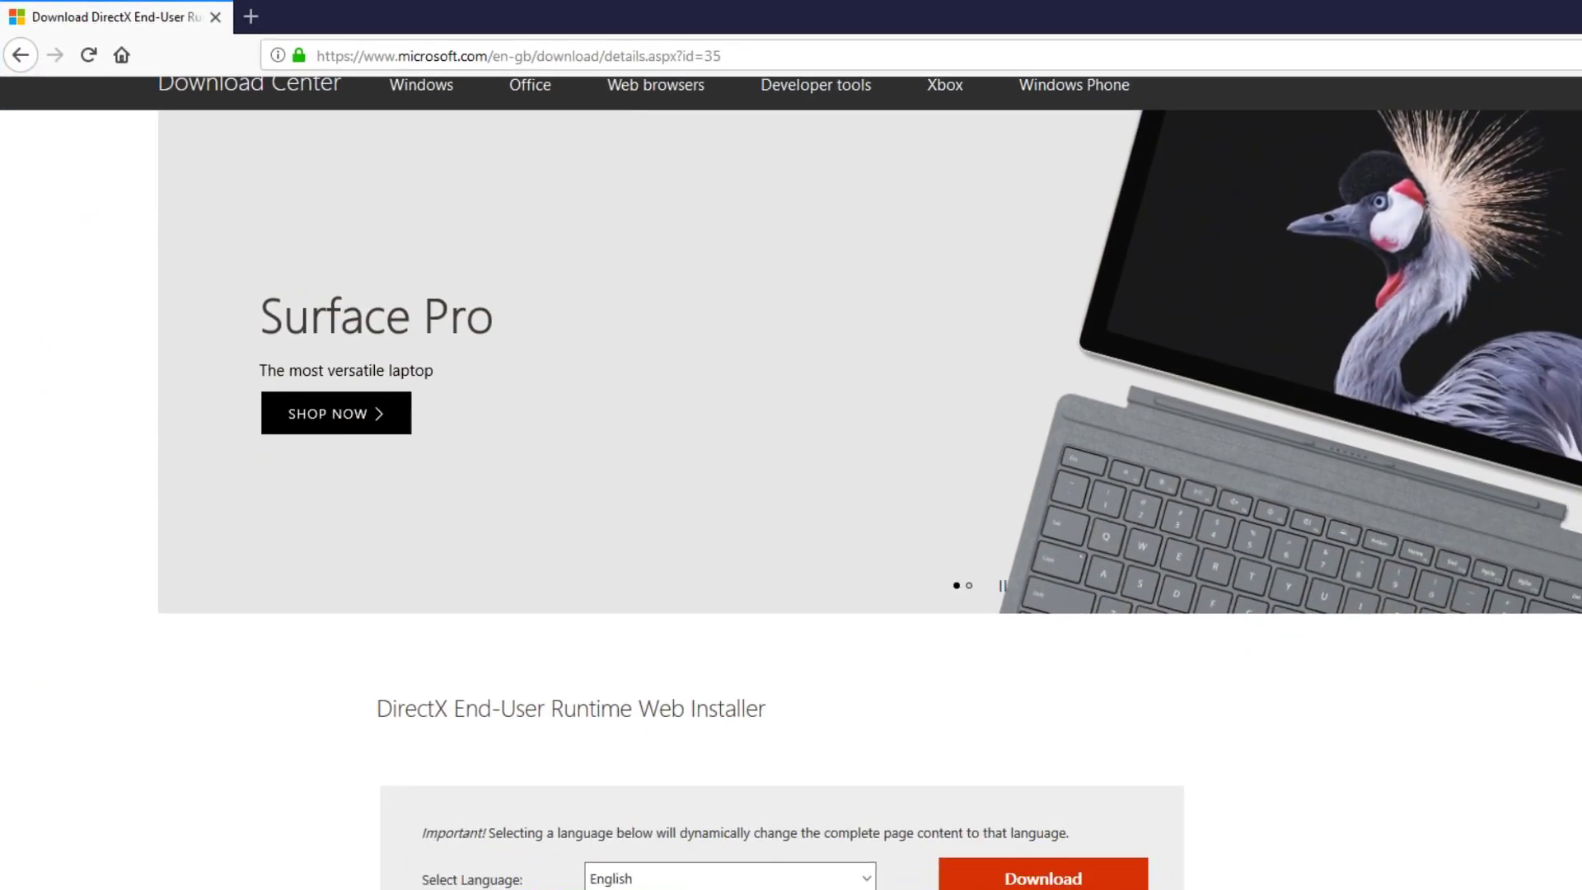
- In Firefox, download the DirectX End-User Runtime Web Installer without the suggested extras and save dxwebsetup.exe
scroll(1095, 638, "down", 1)
scroll(1095, 638, "down", 3)
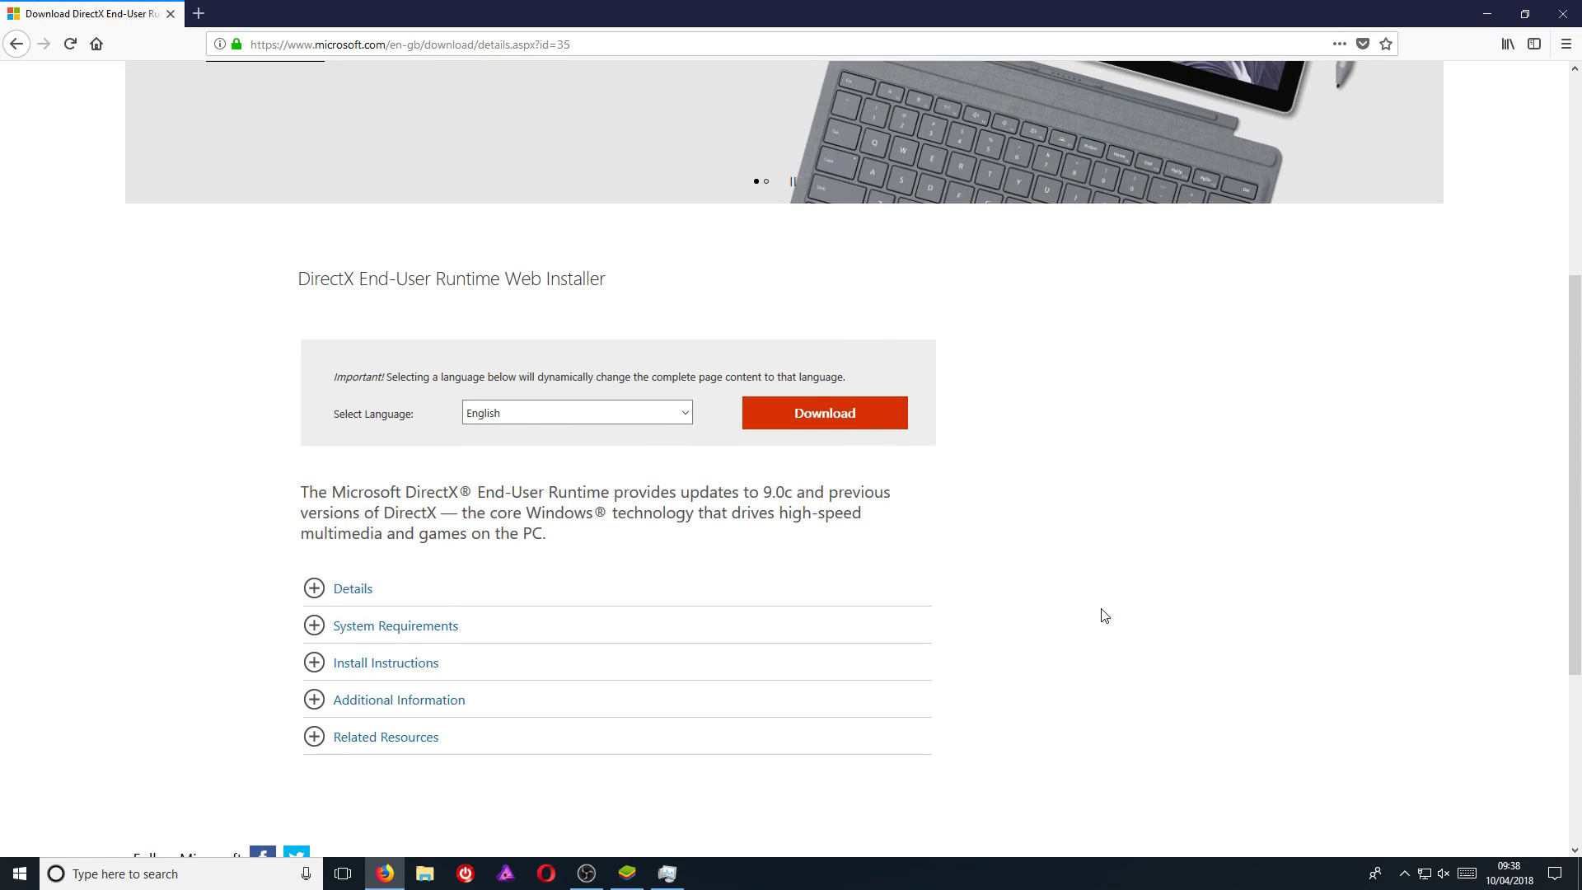
scroll(1106, 614, "up", 5)
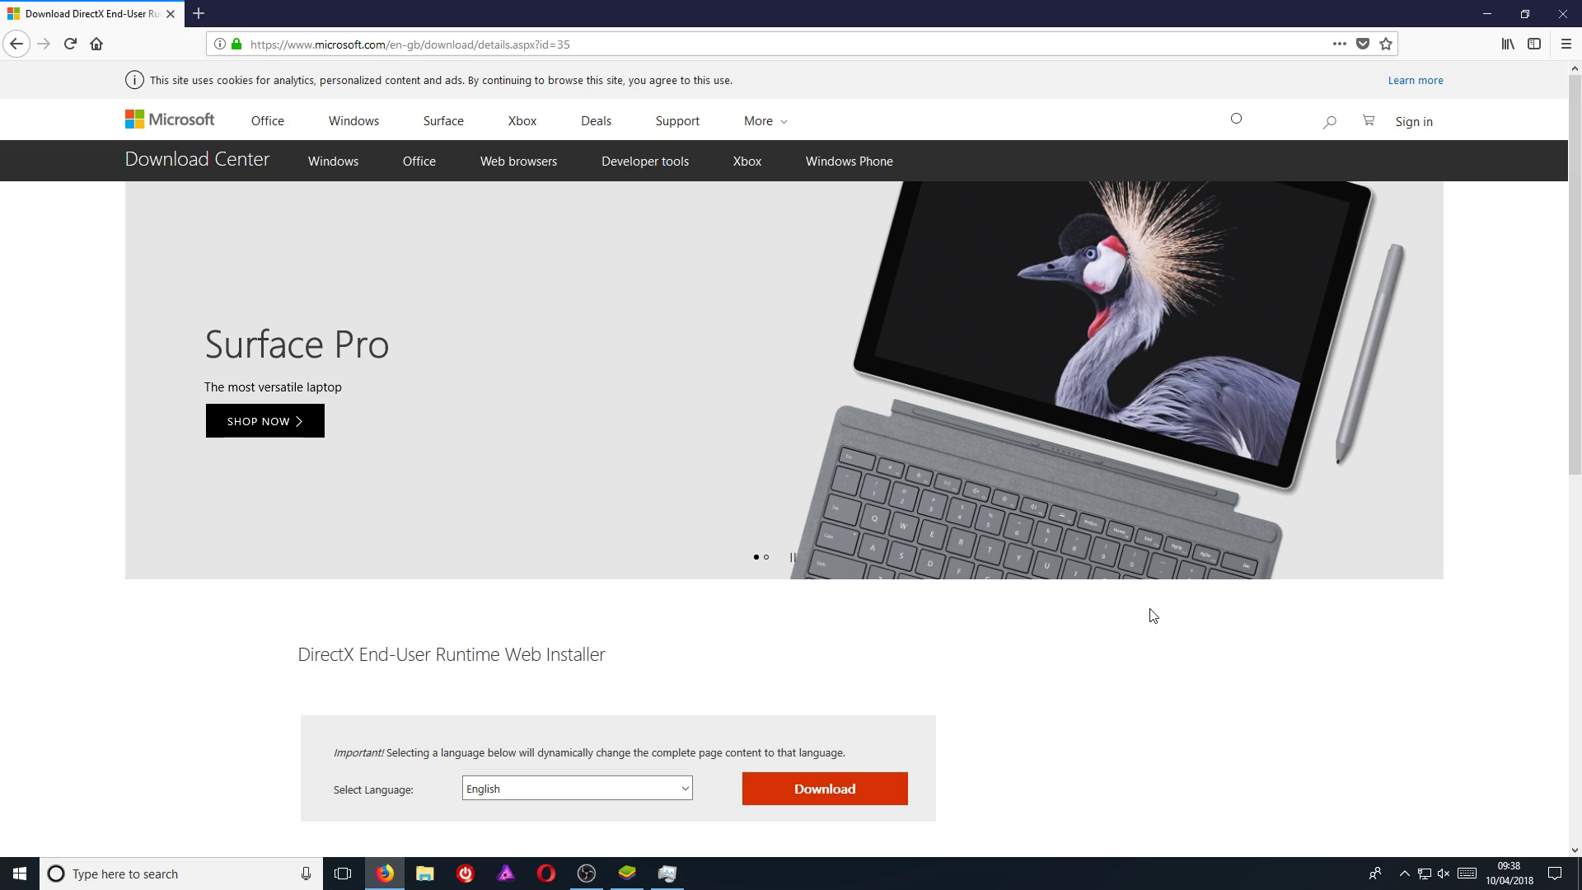
scroll(1149, 615, "down", 1)
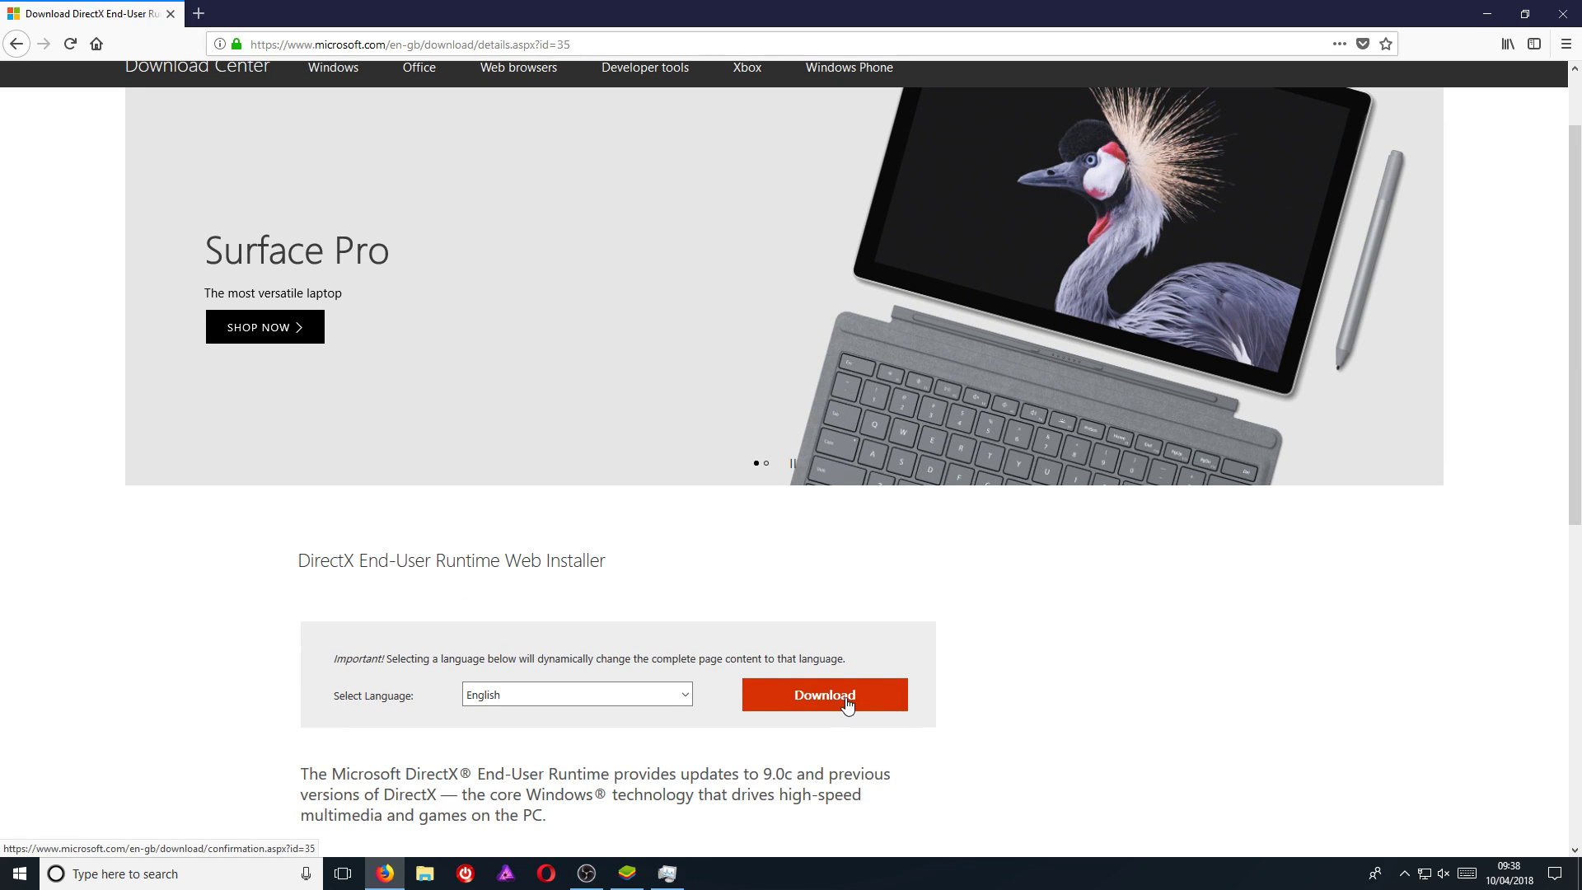
left_click(846, 699)
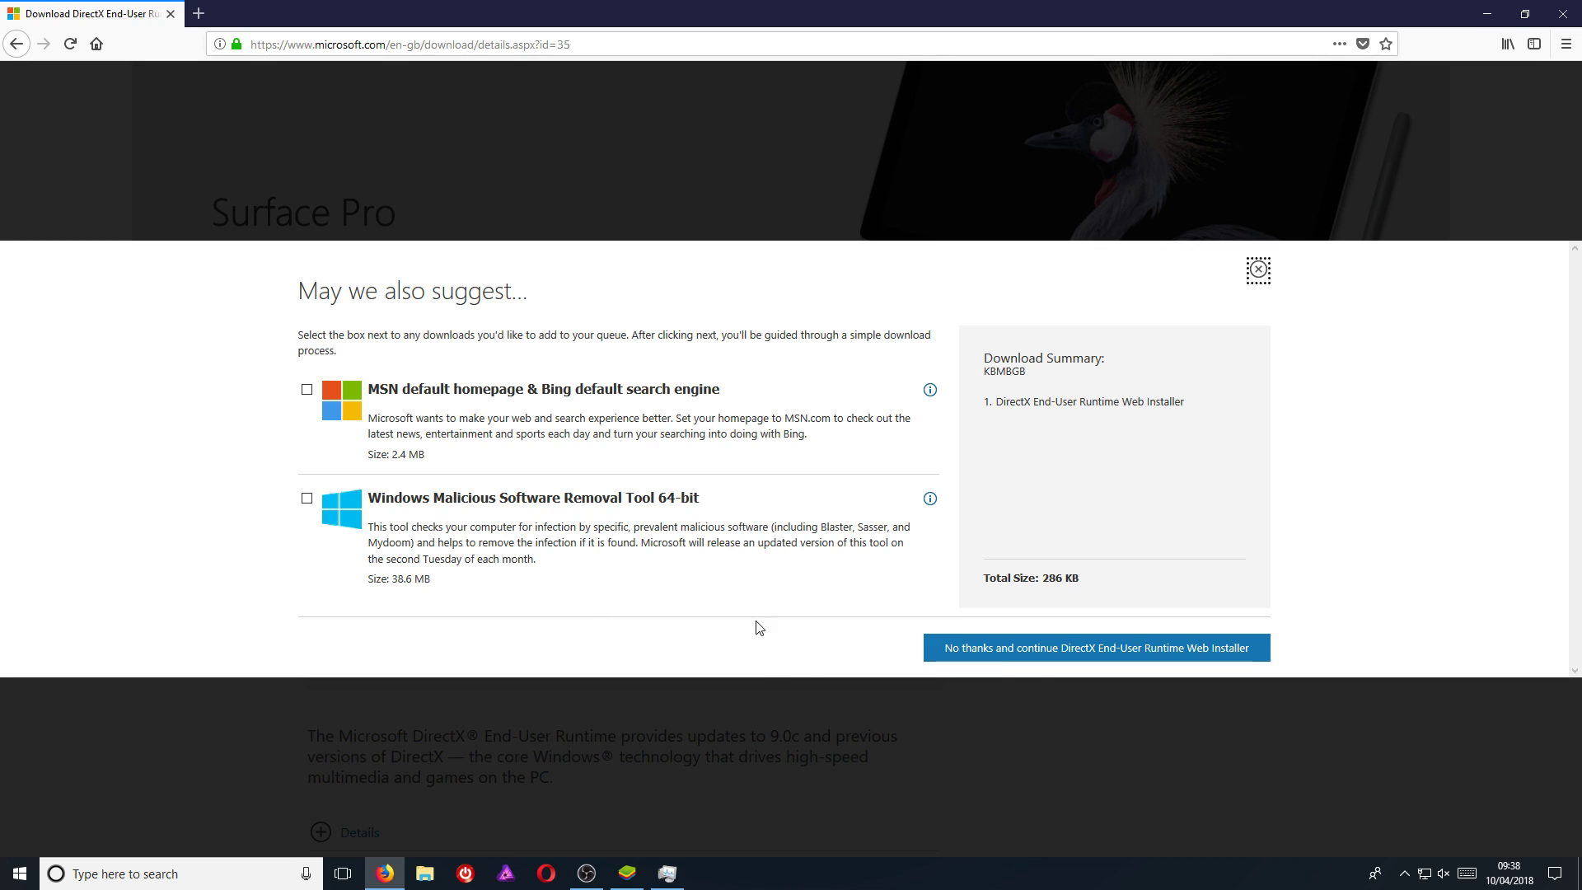
left_click(1062, 658)
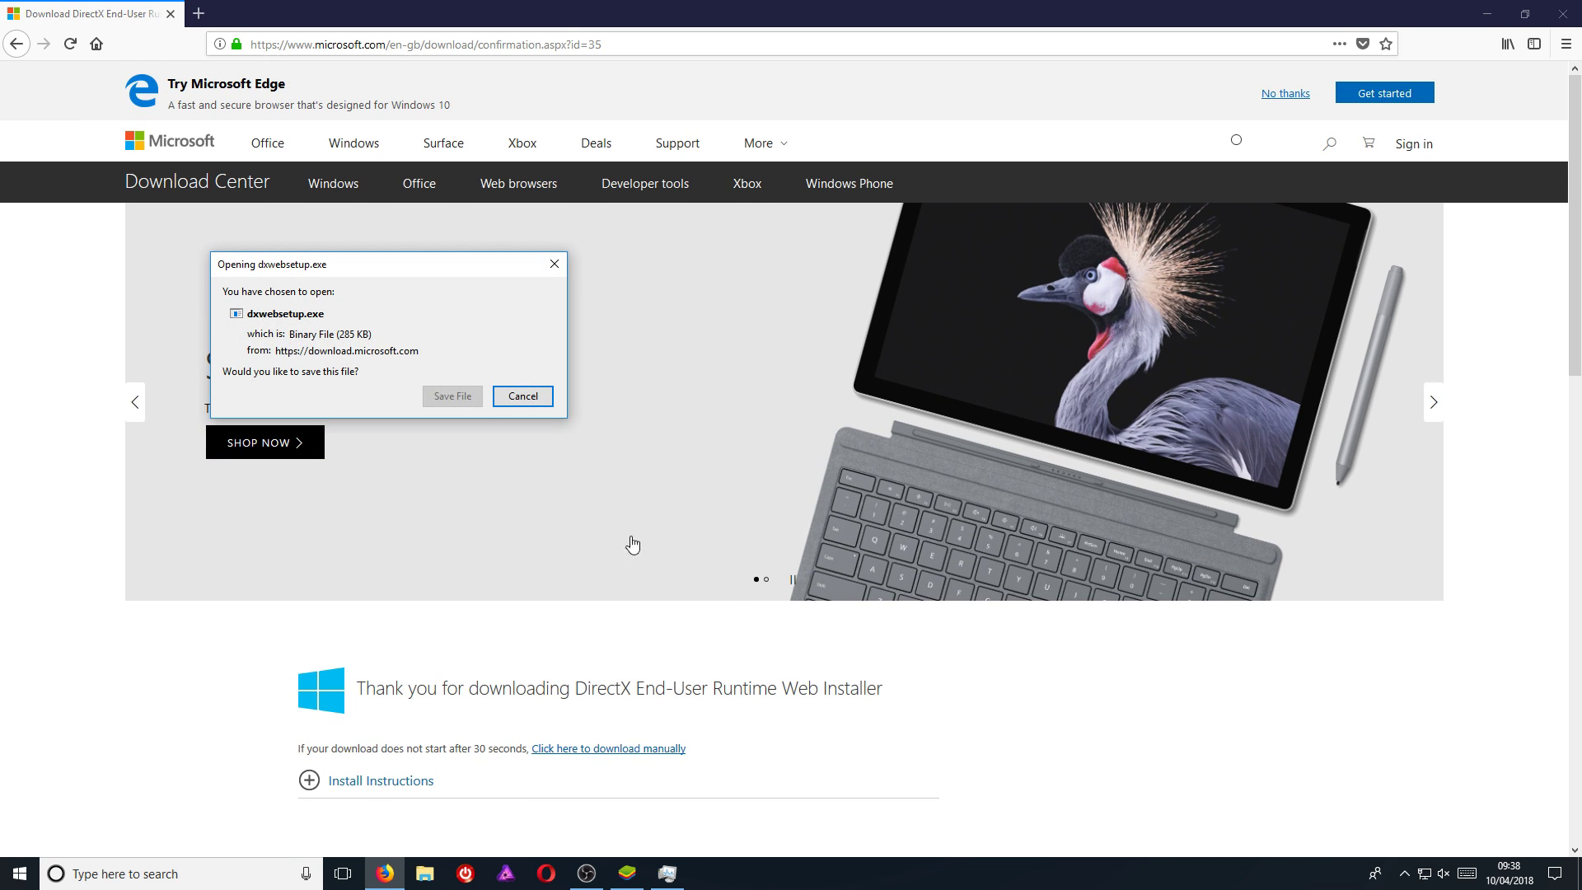
left_click(453, 396)
- Run the downloaded dxwebsetup.exe and minimize the browser window
left_click(1482, 37)
left_click(1354, 77)
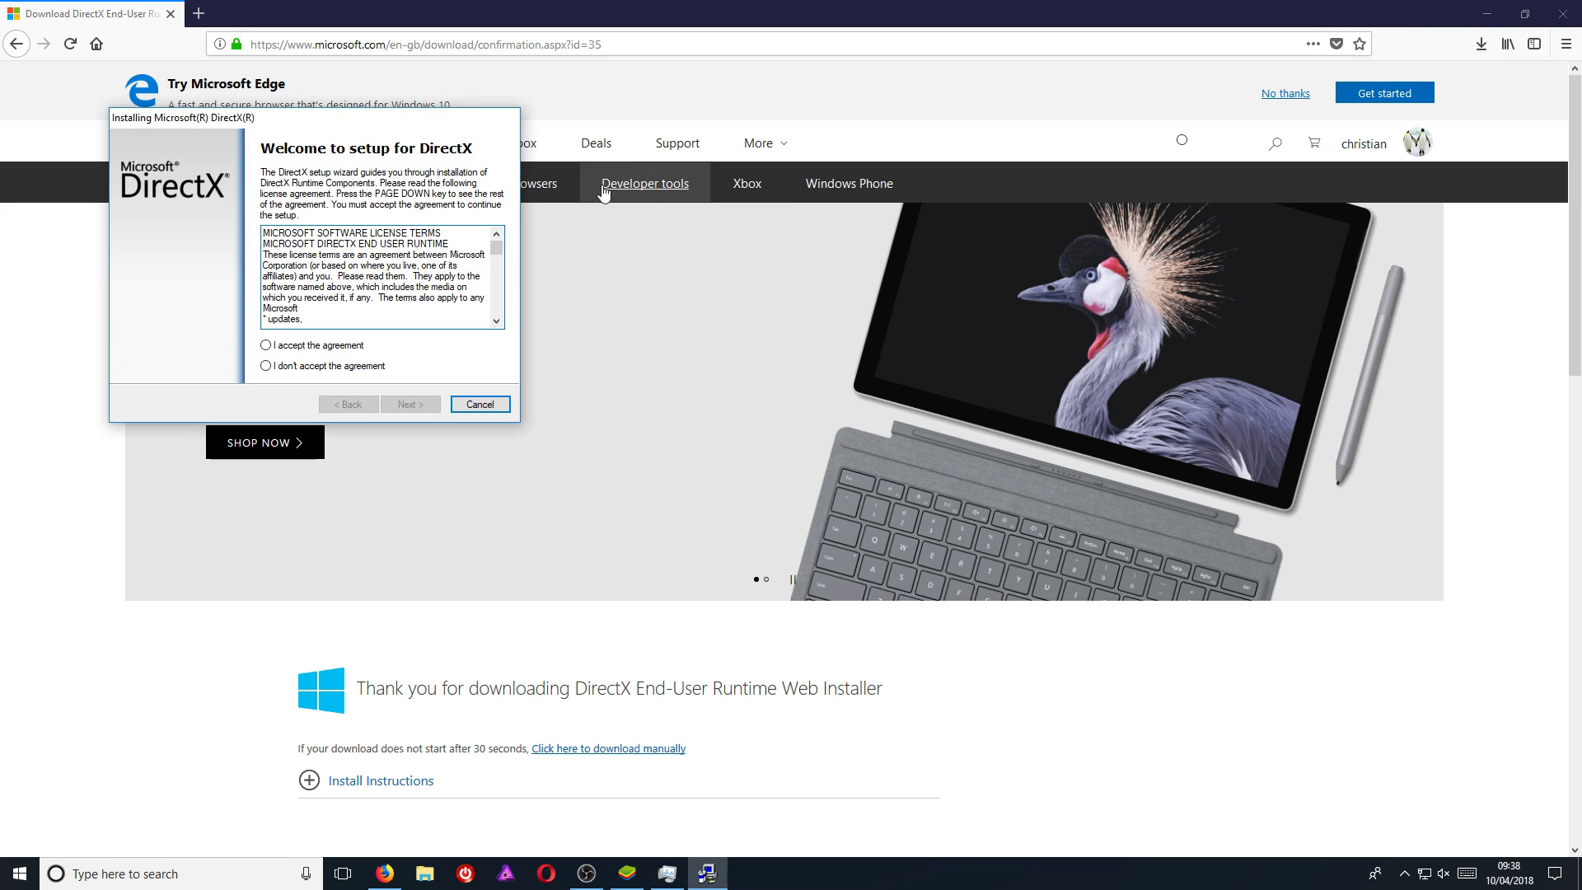
left_click(1487, 14)
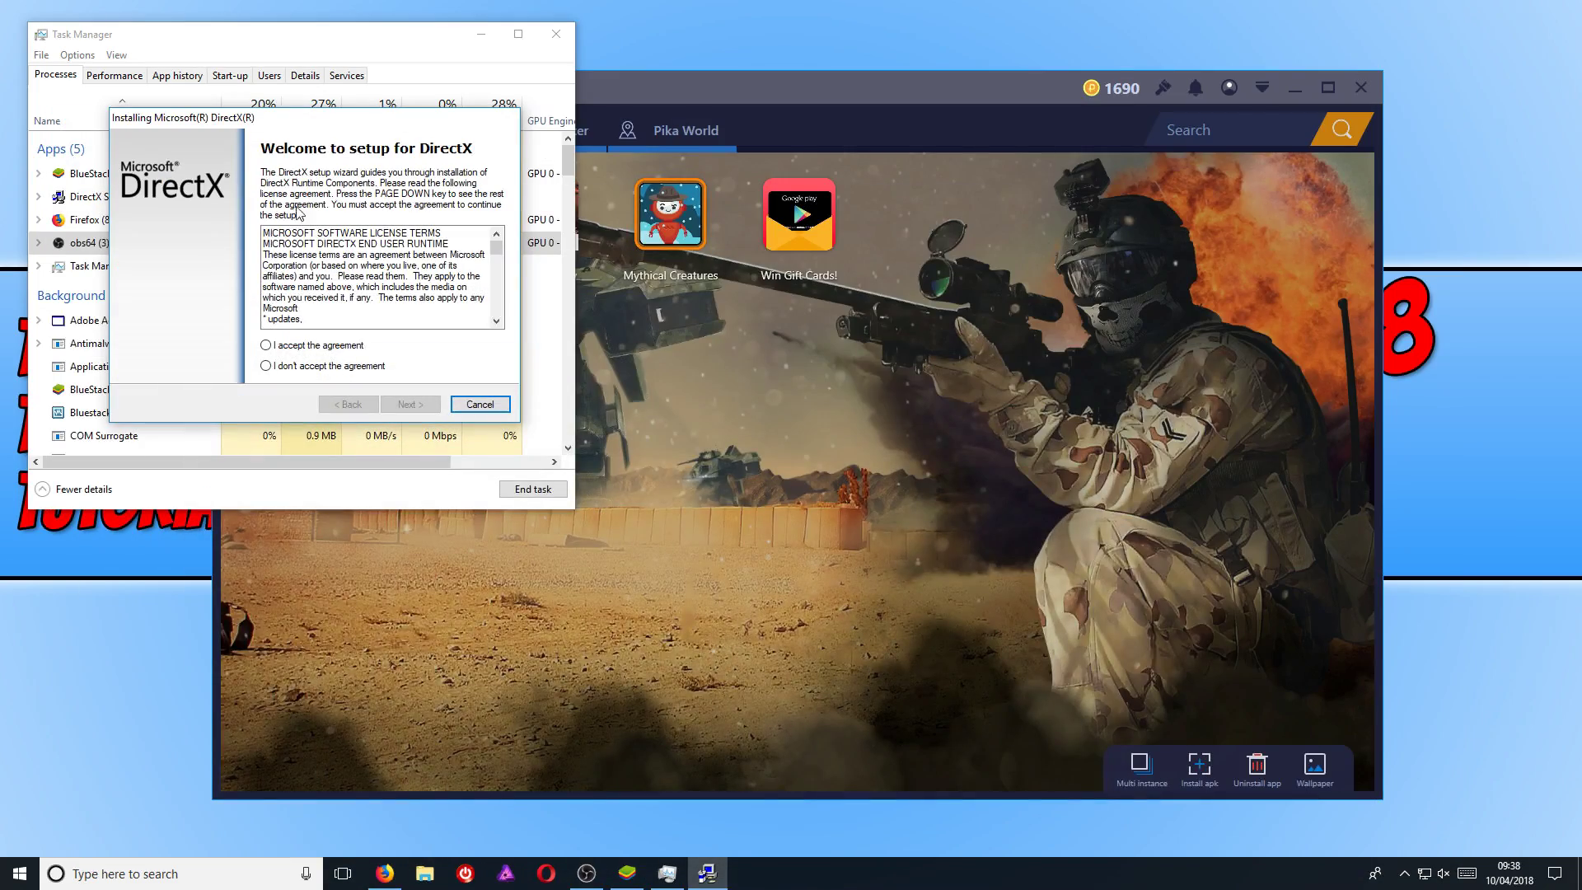
- Accept the DirectX license agreement, minimize the BlueStacks window, and continue the setup
left_click(320, 347)
left_click_drag(360, 133, 869, 329)
left_click(1292, 89)
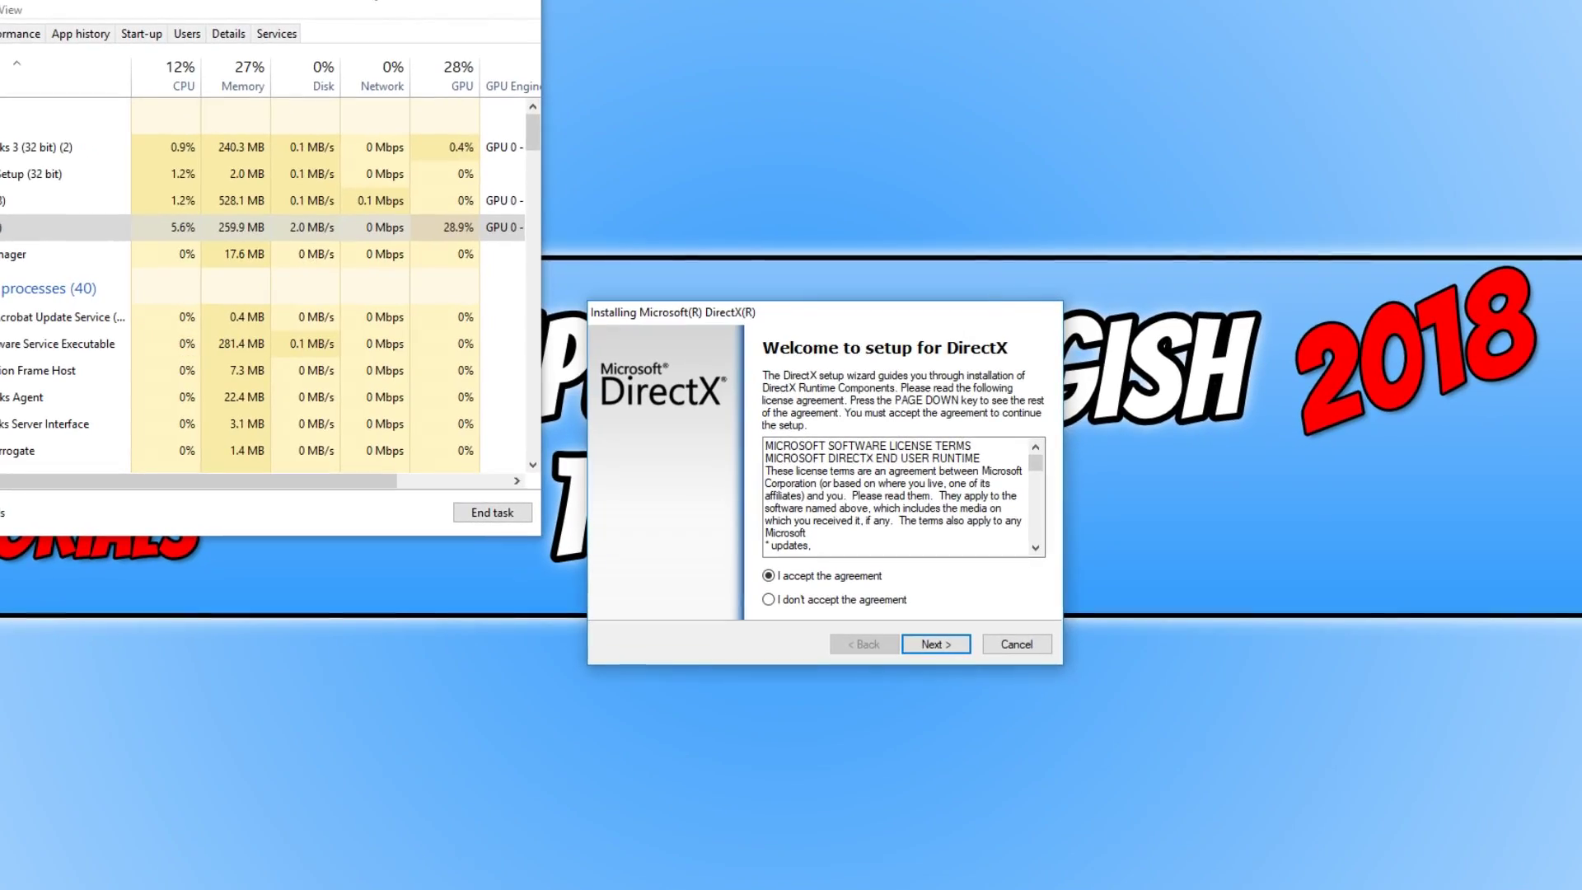
left_click(936, 644)
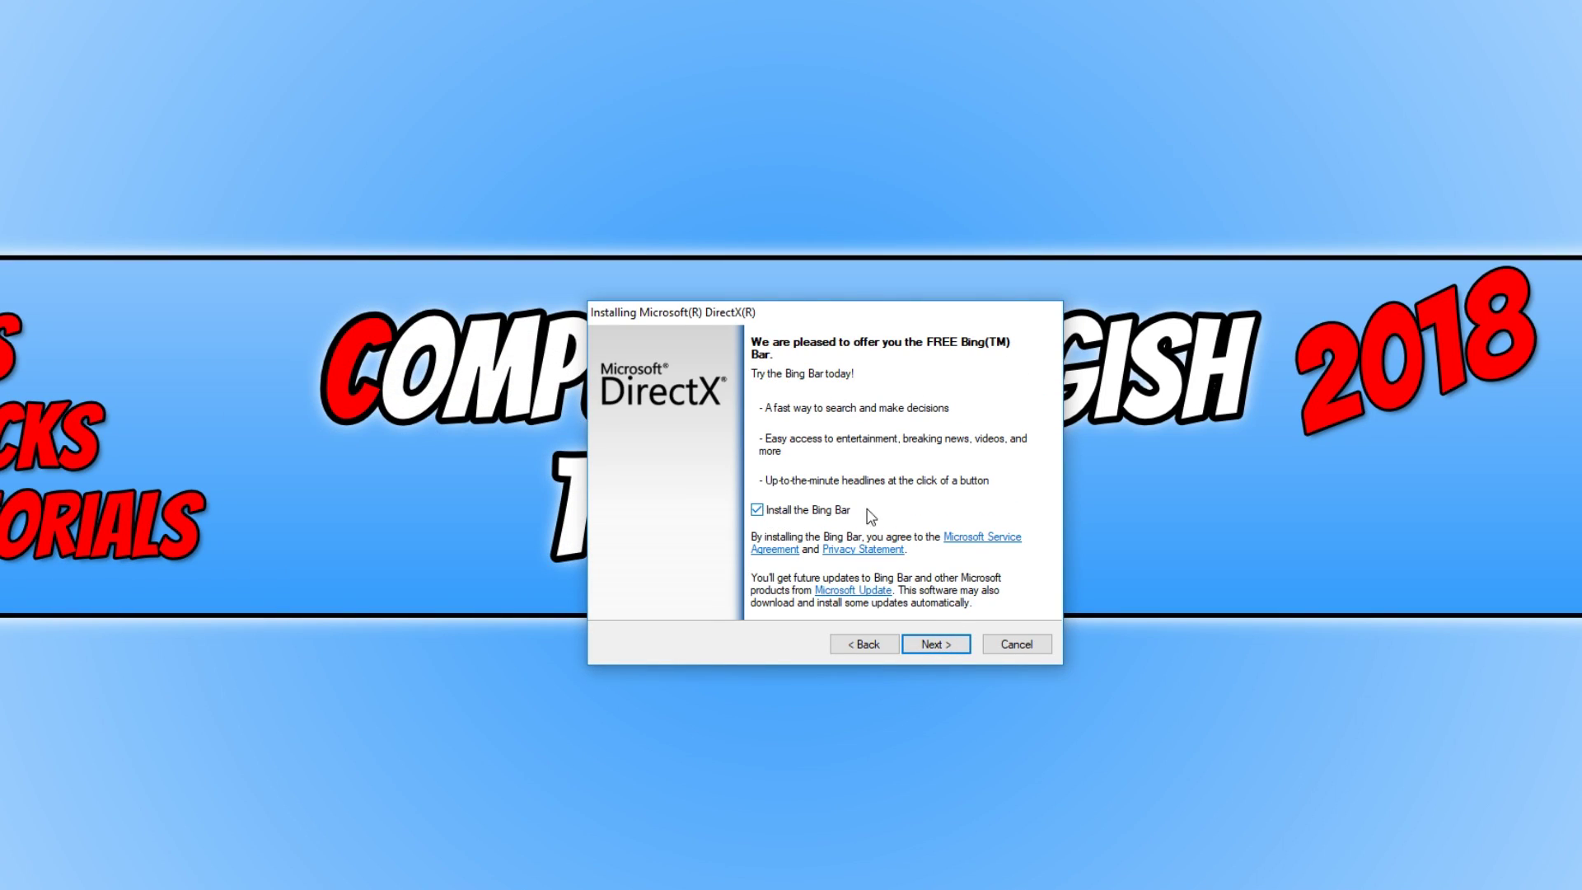
- Decline the Bing Bar installation and complete the DirectX setup wizard
left_click(796, 512)
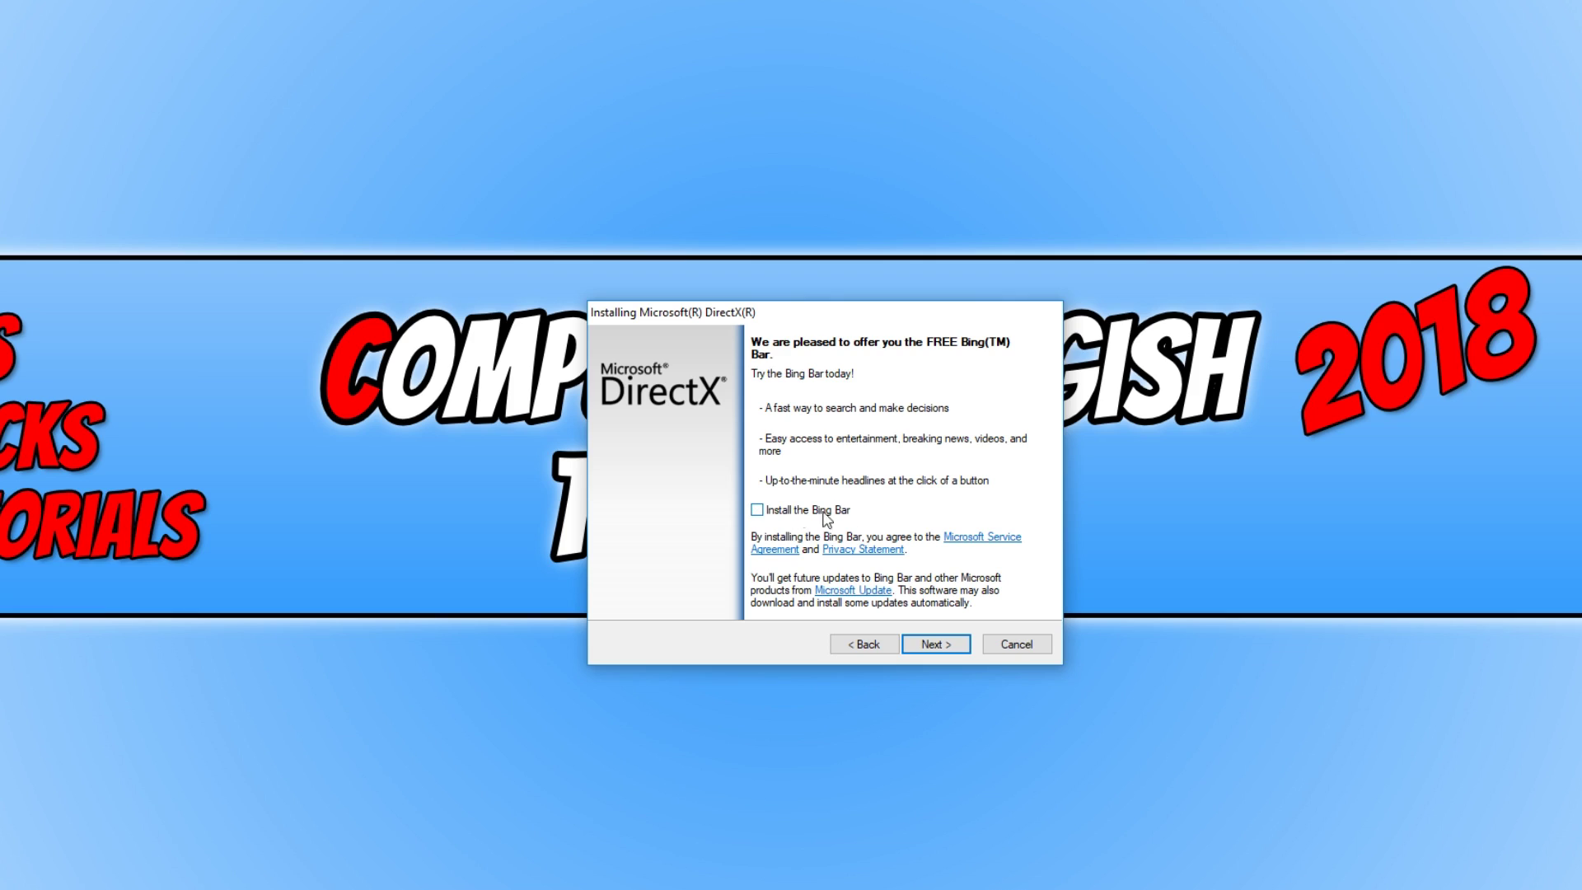
left_click(942, 646)
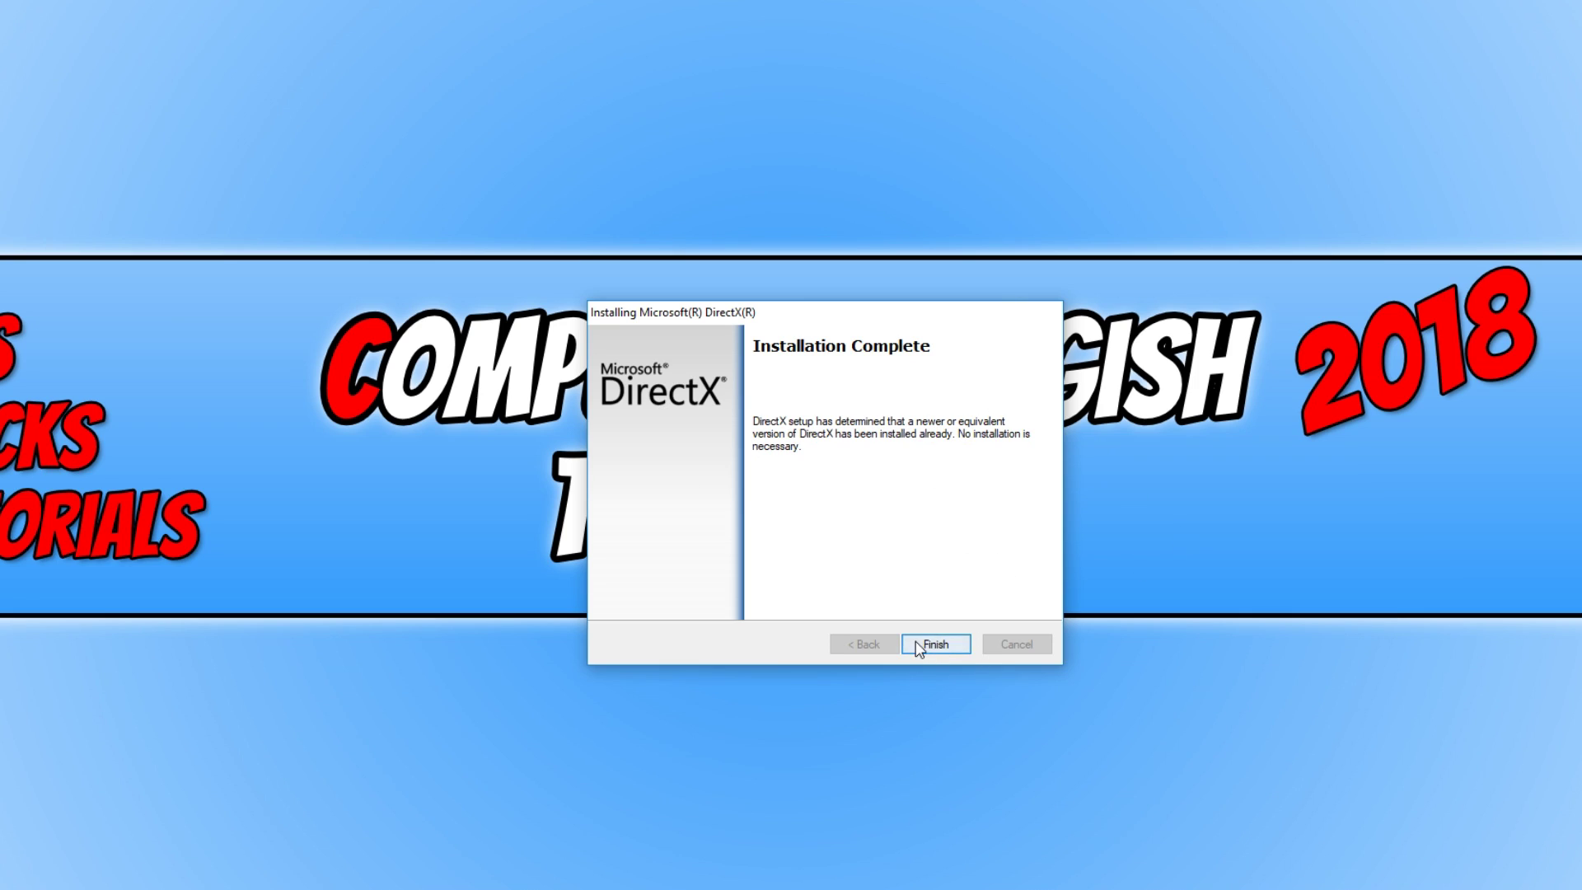
left_click(953, 645)
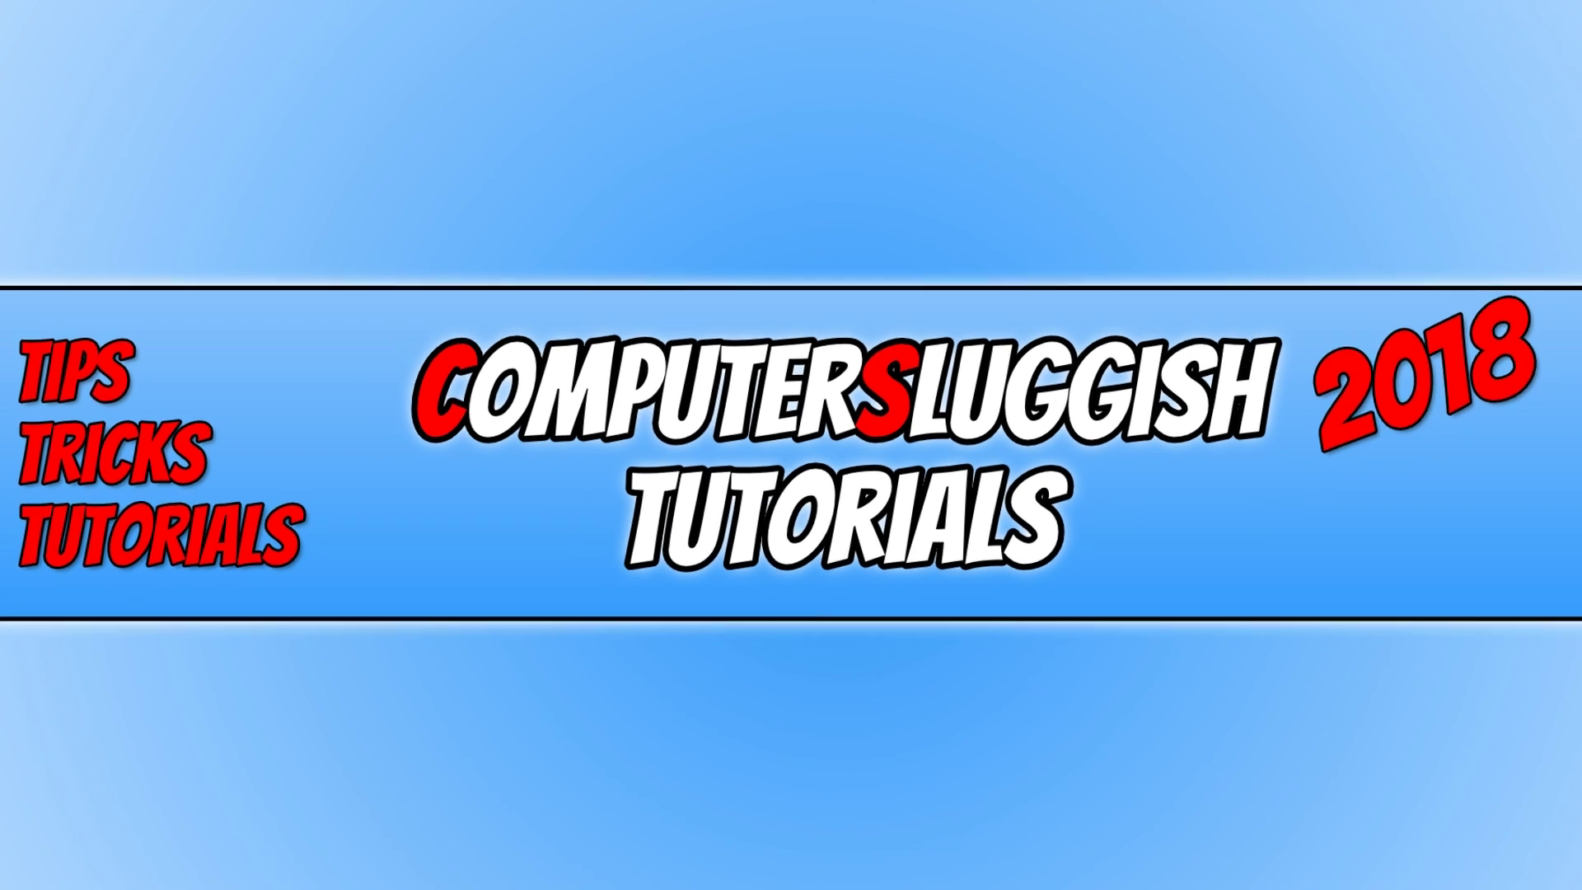
- Bring up Task Manager, show its list of services, and enlarge the window
key("ctrl+shift+Escape")
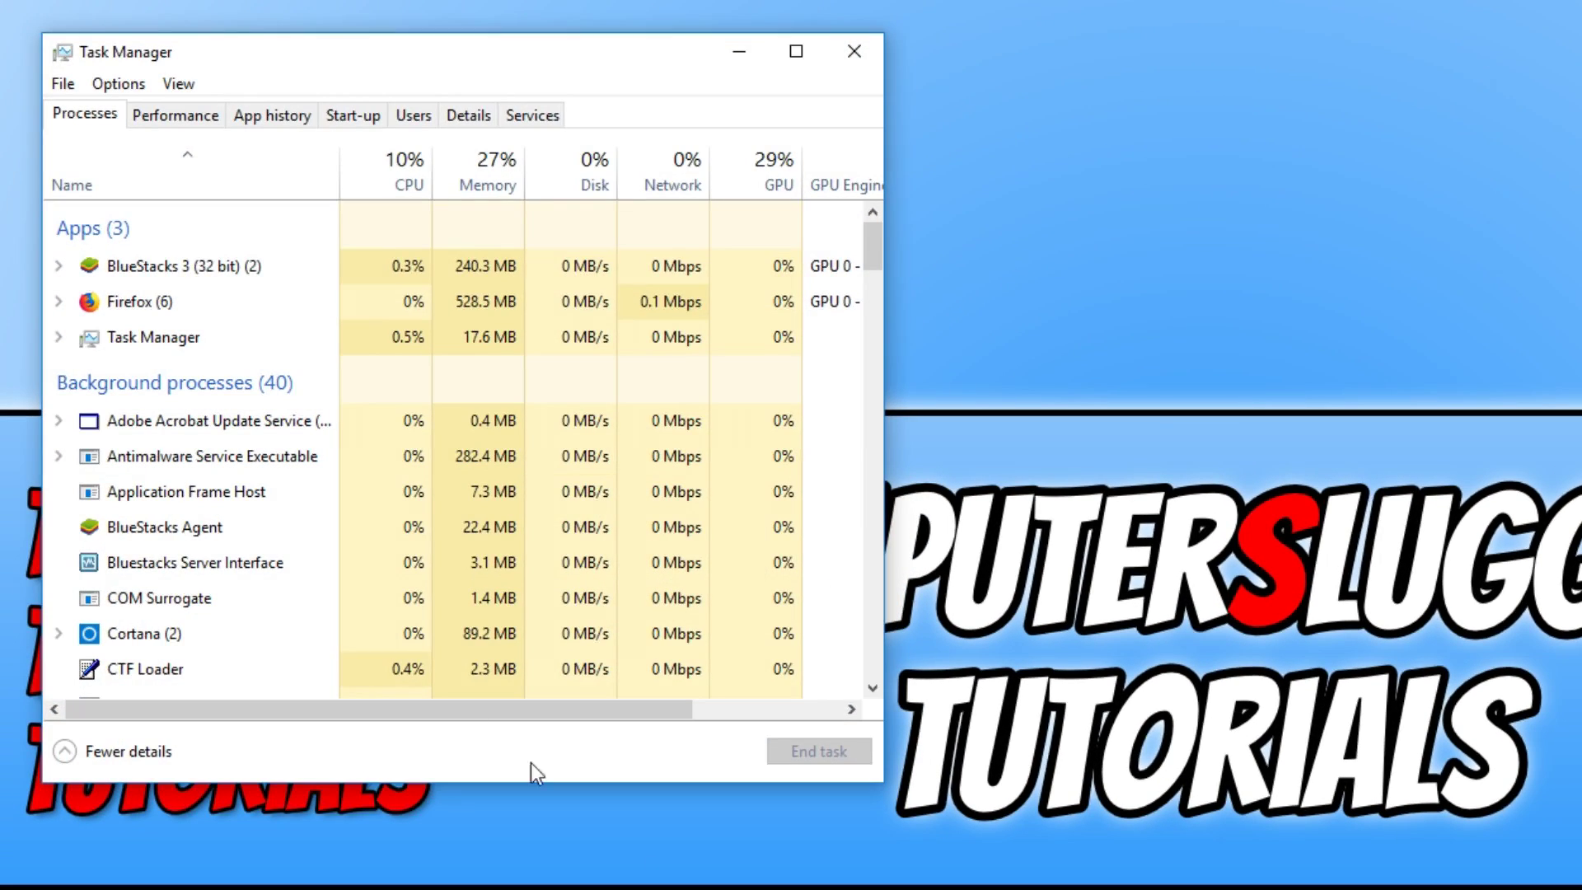
left_click(541, 116)
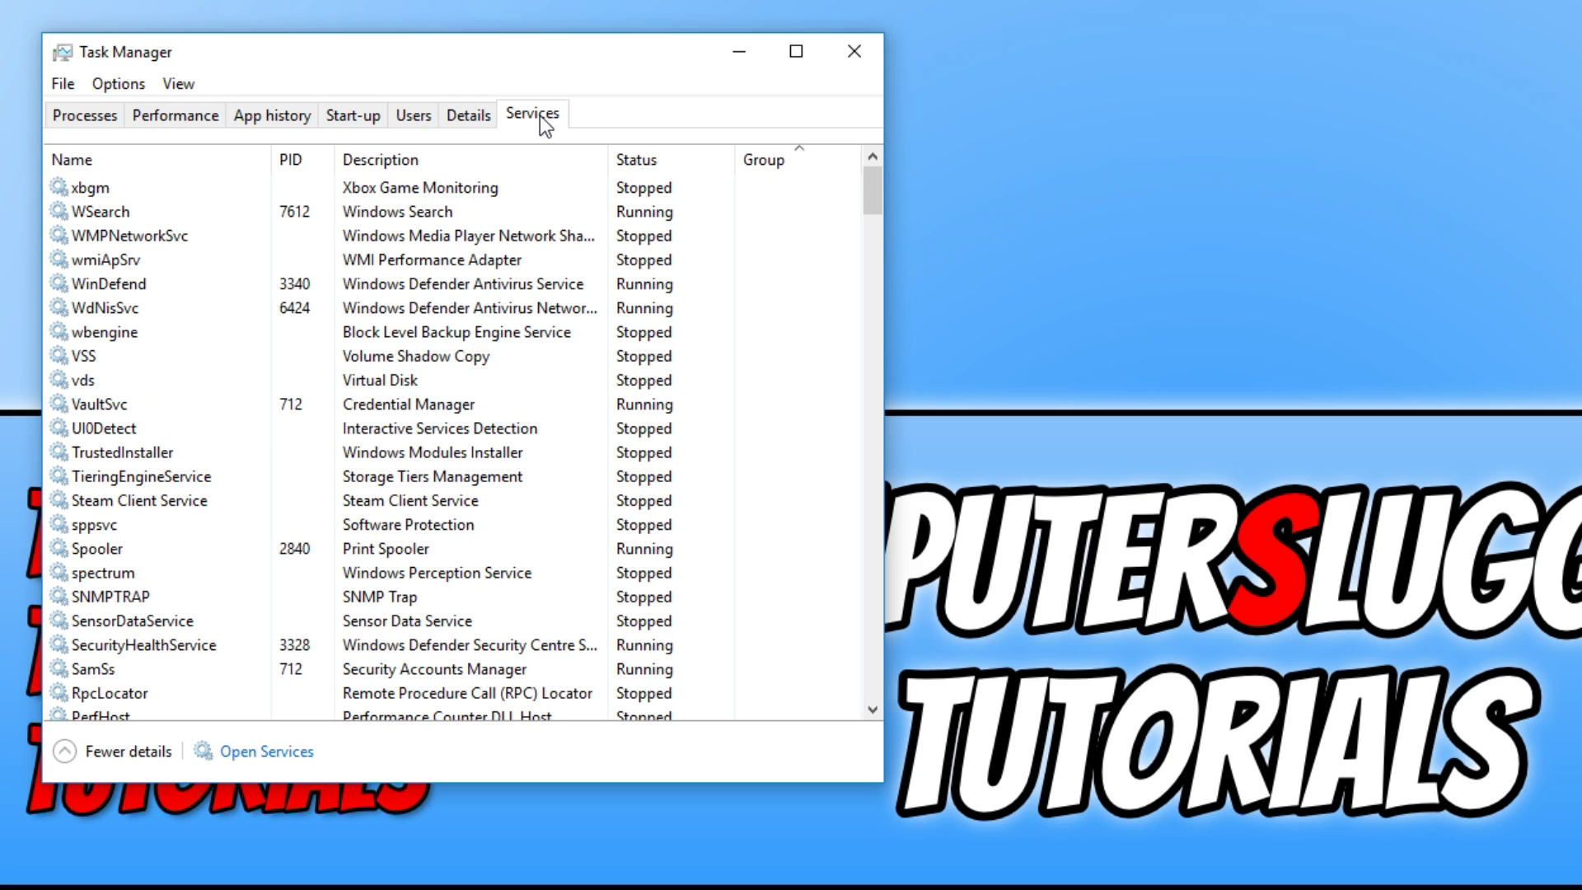
left_click_drag(886, 793, 1578, 886)
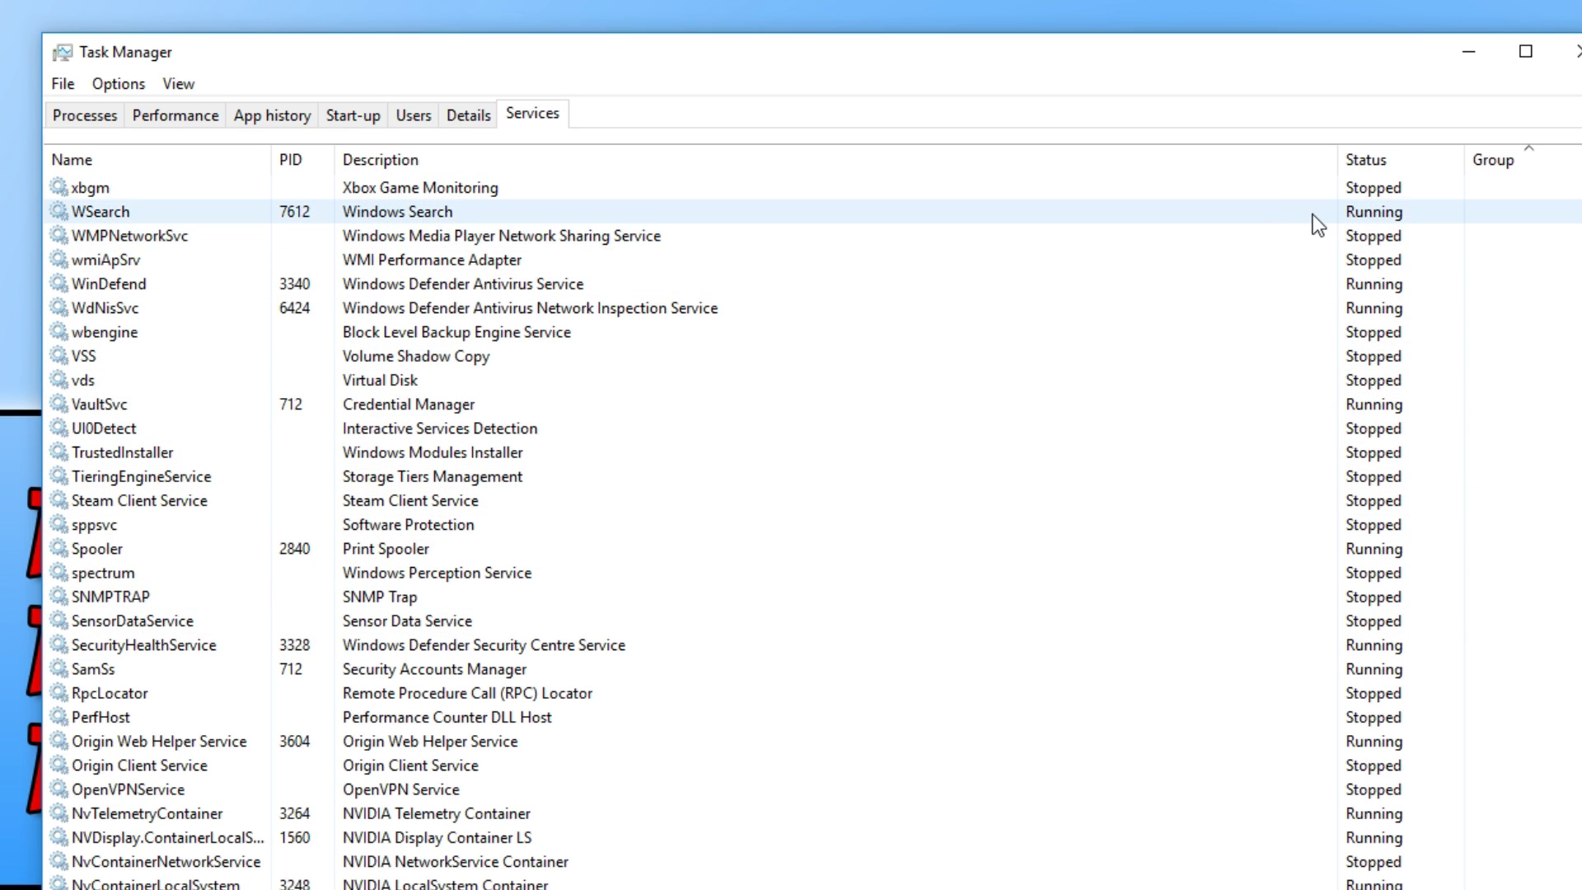
- Open the Windows Services console from the Windows Search service entry and maximize it
left_click(1038, 213)
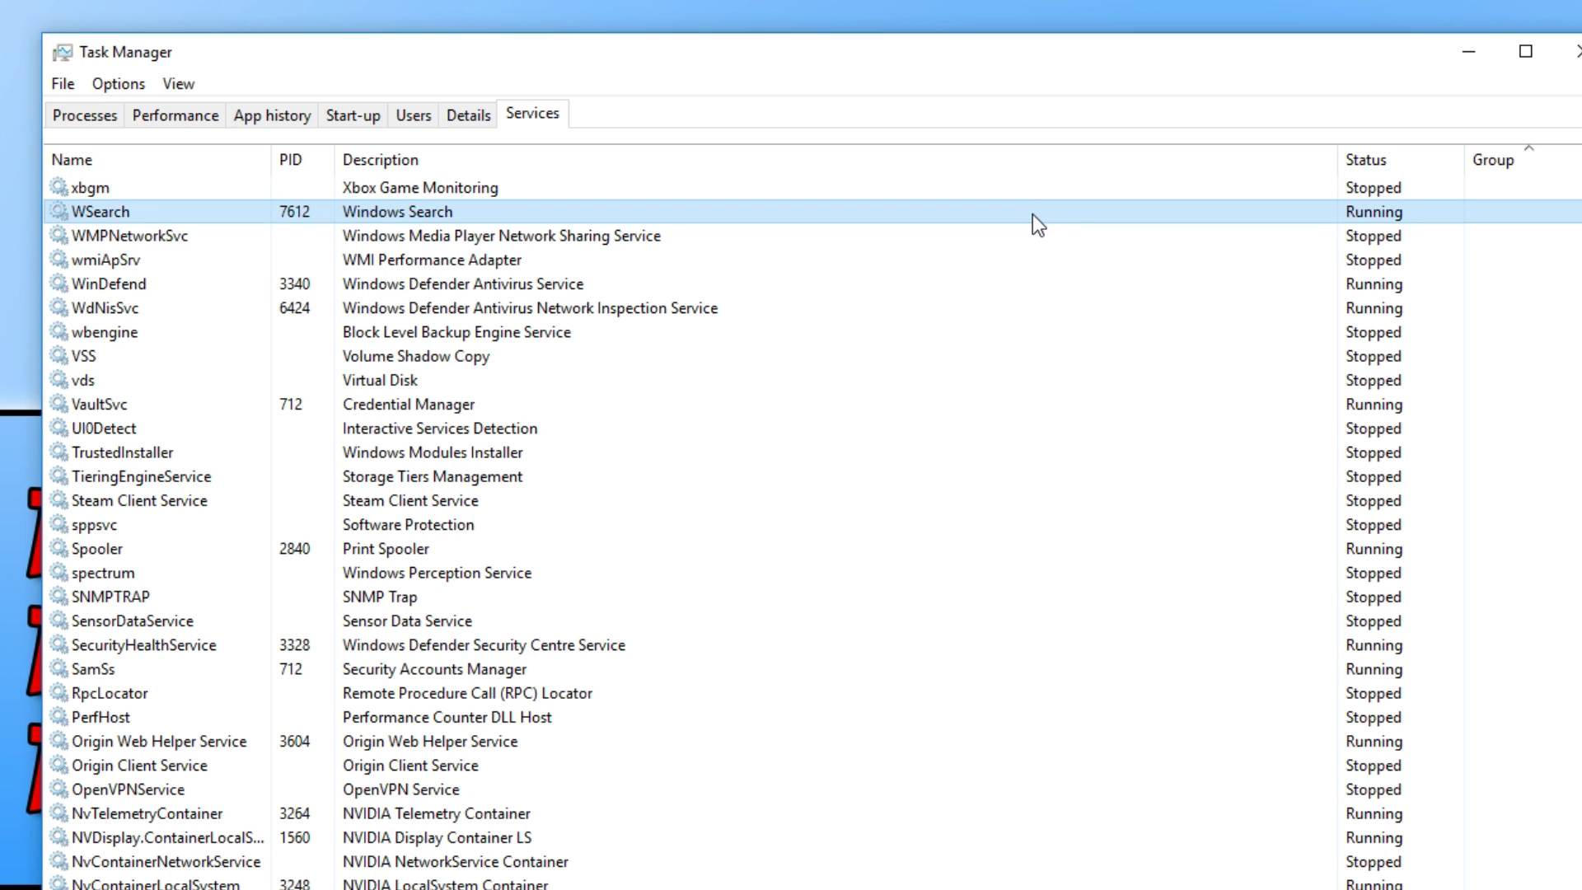
right_click(630, 212)
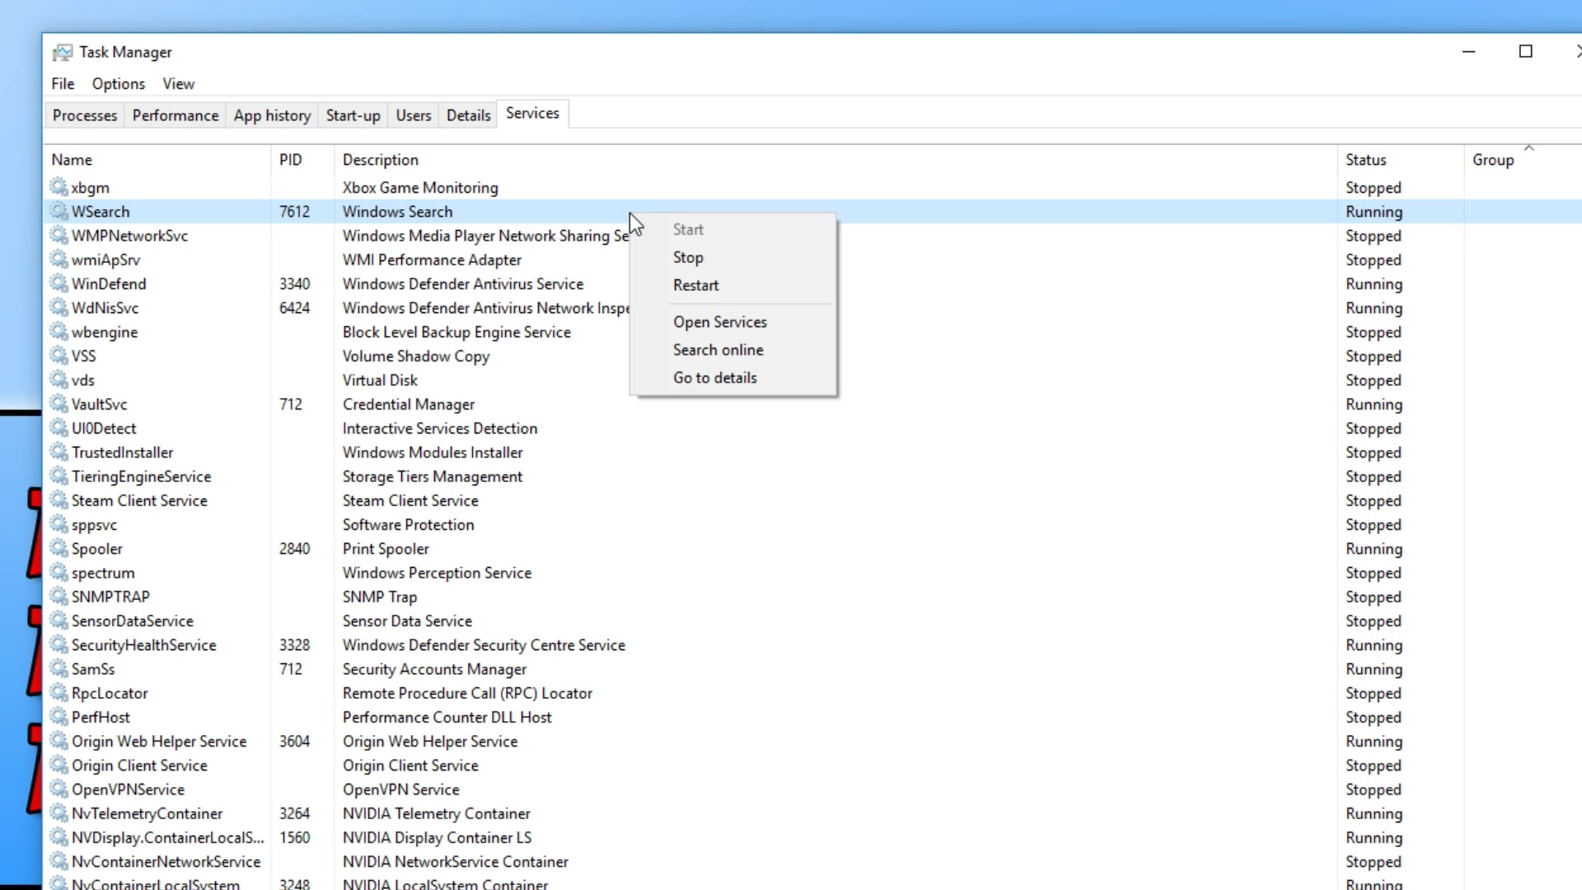
left_click(775, 325)
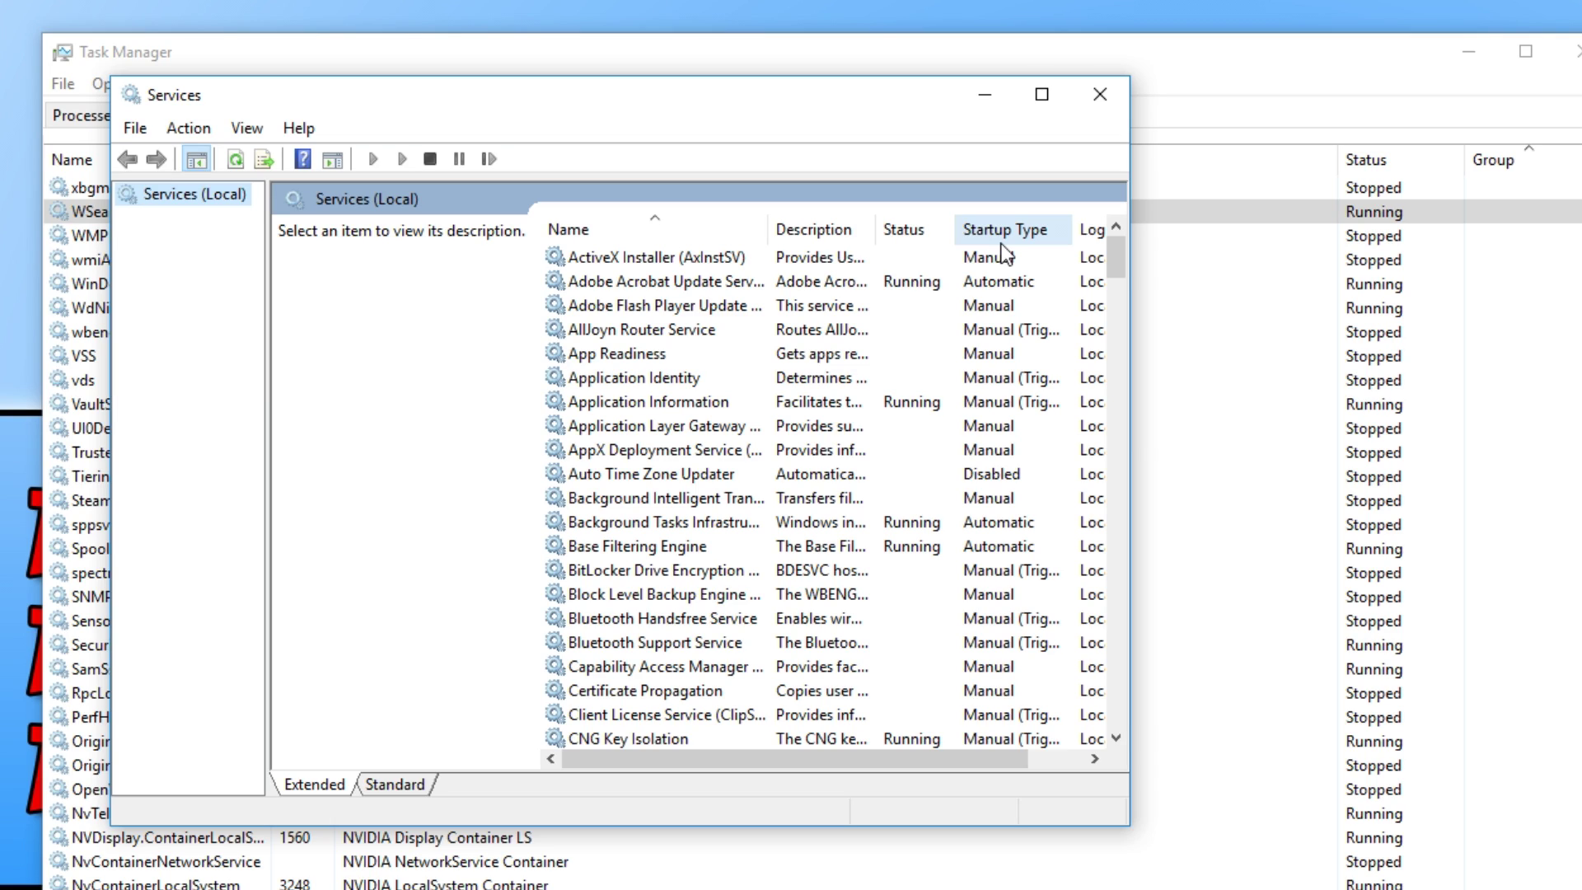
left_click(1043, 96)
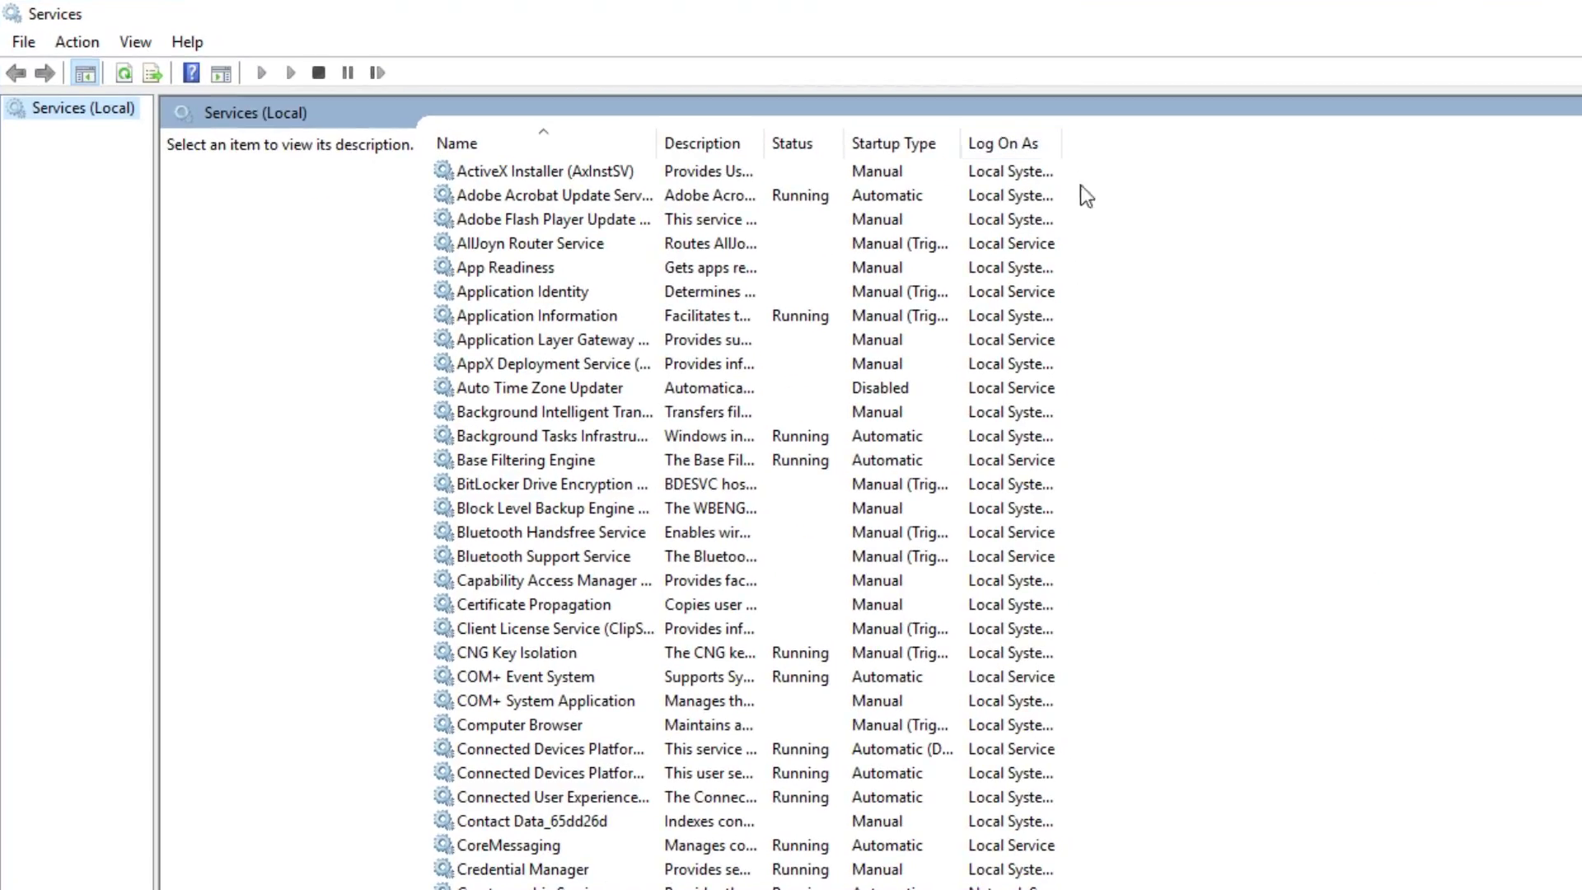
- Go down the services list to the network and remote access entries and widen the Description column
scroll(816, 590, "down", 20)
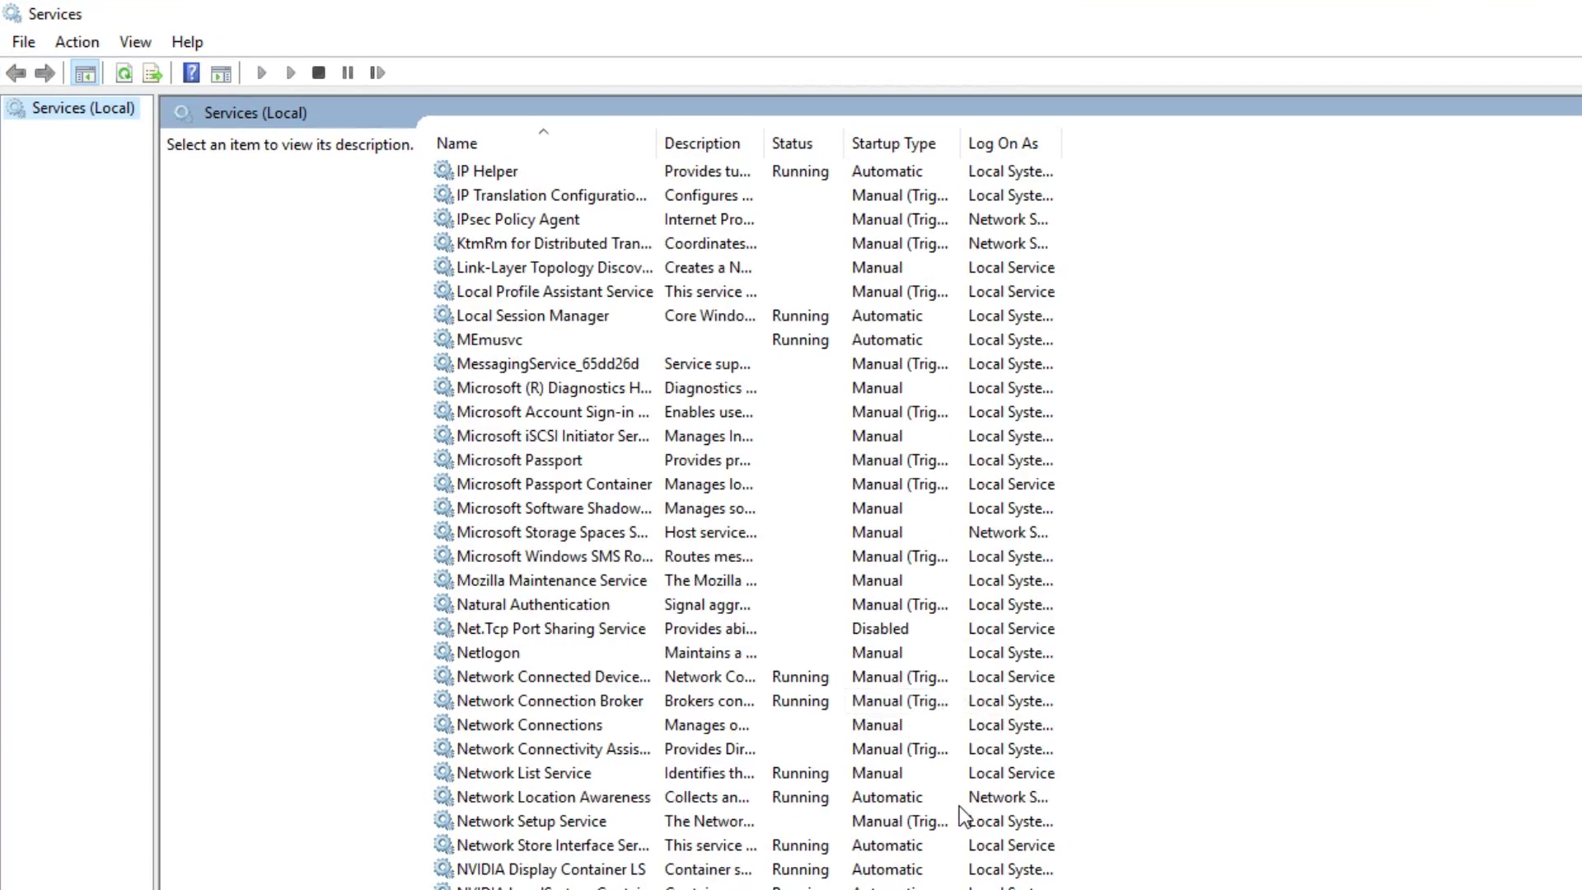
scroll(965, 816, "down", 8)
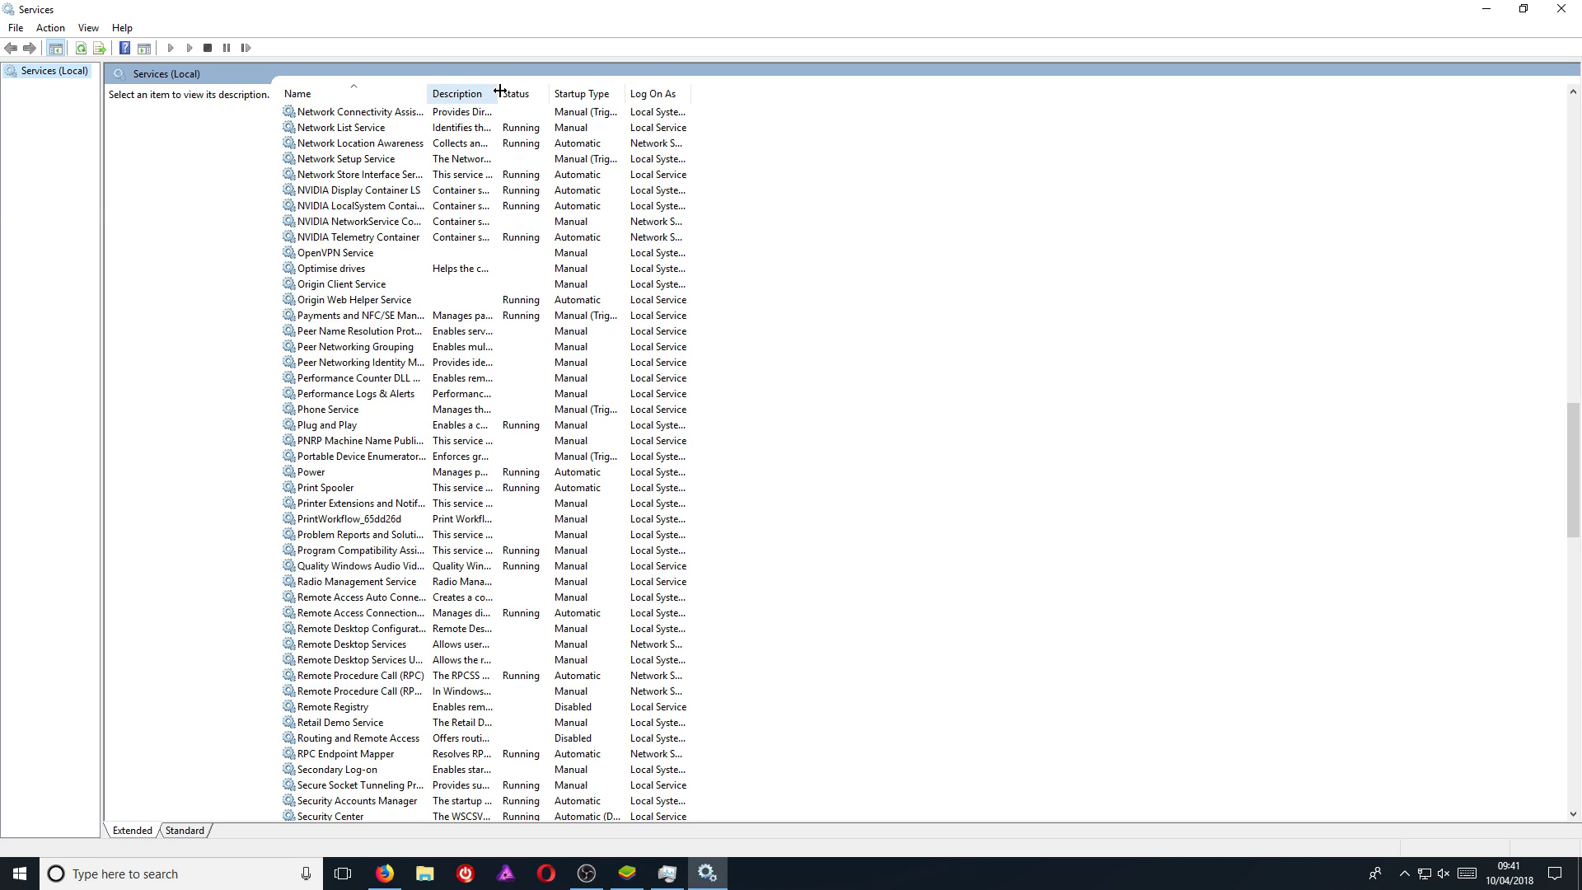
left_click_drag(498, 94, 732, 108)
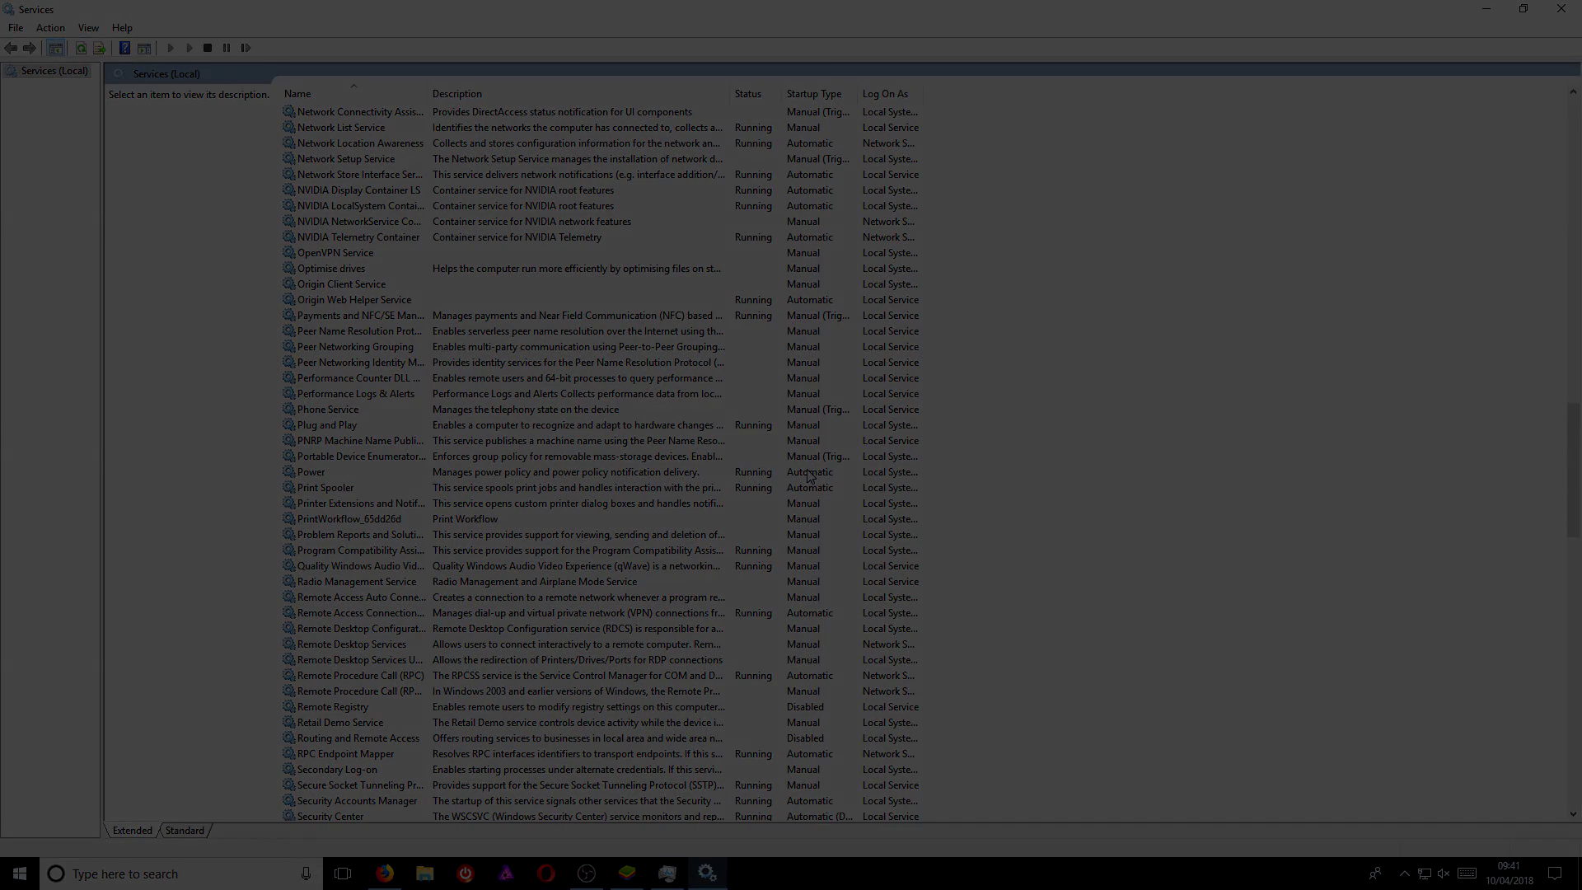